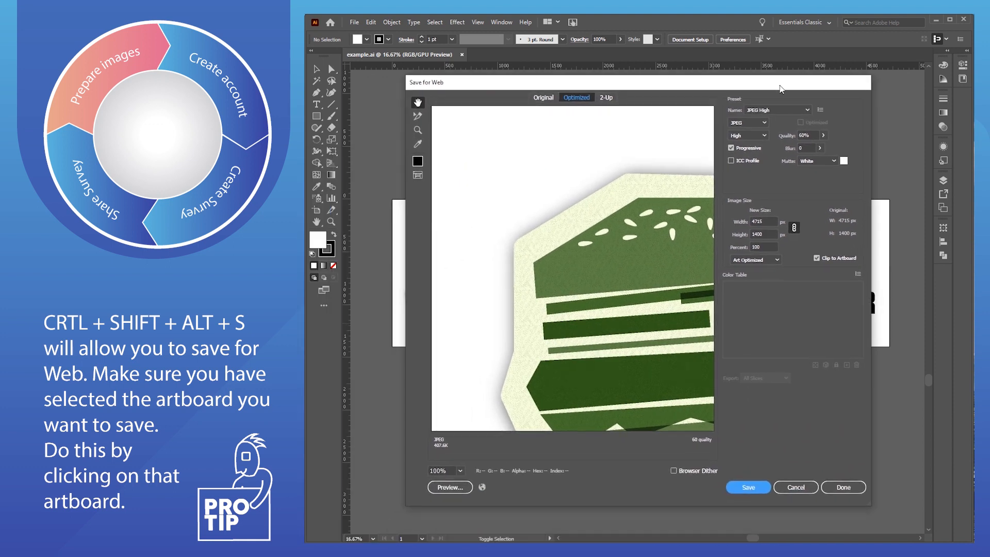
- Export the three-concept artboard at 1200 px width as a JPEG named 'all three' on the Desktop
type("1200")
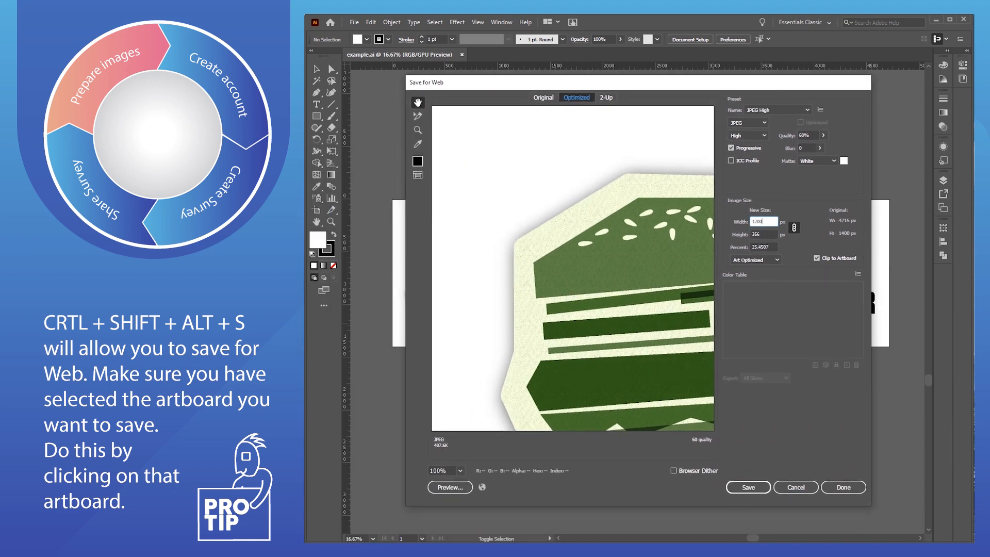
key("Tab")
left_click_drag(670, 274, 386, 299)
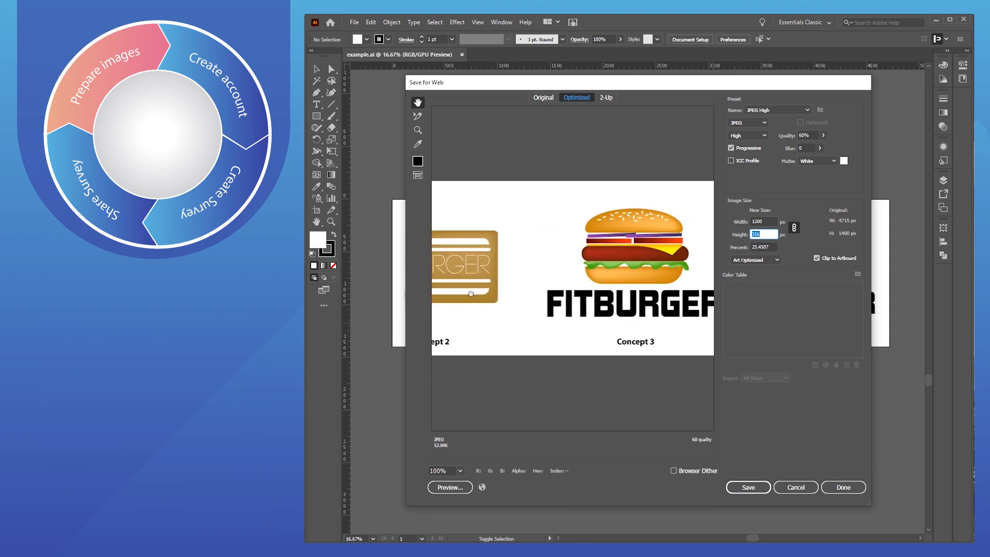
left_click(749, 487)
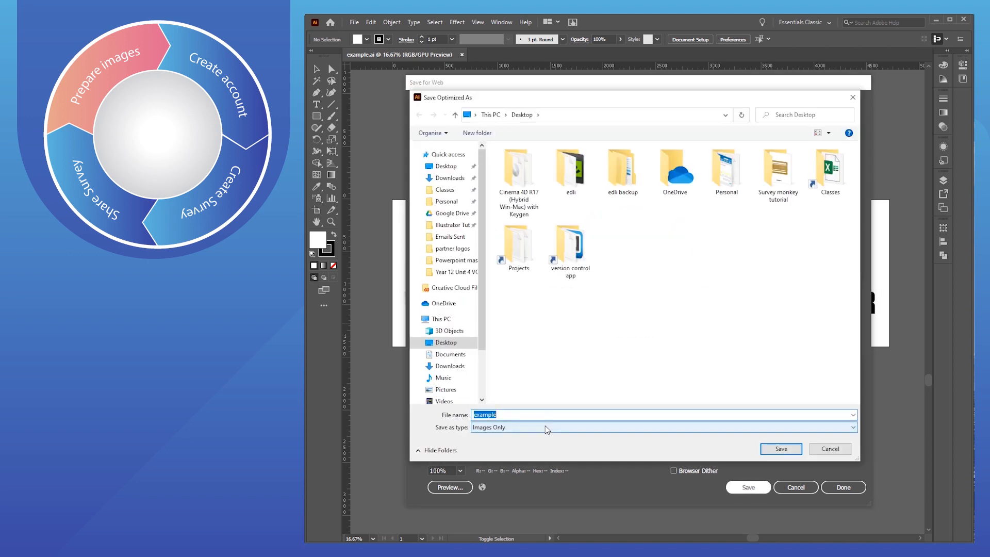
type("all three")
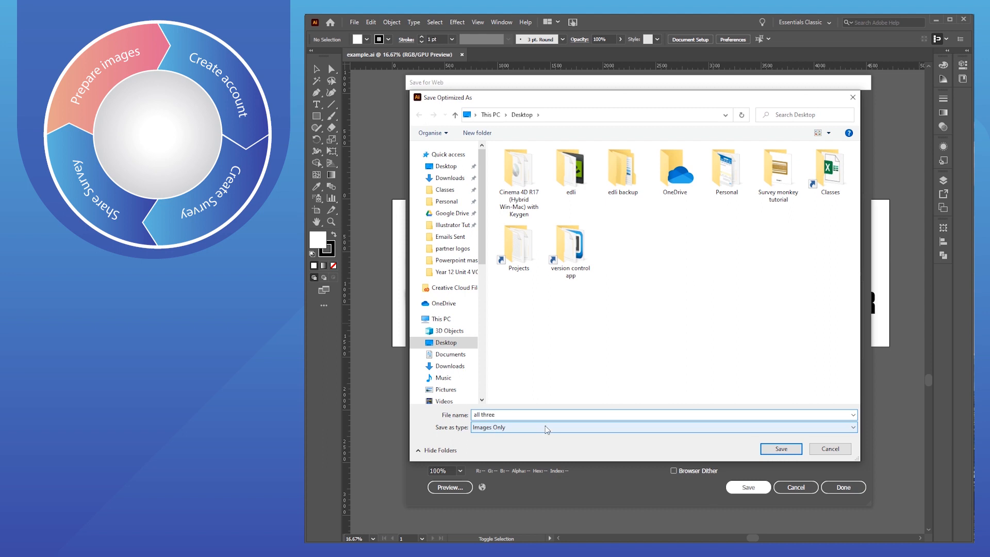
key("Return")
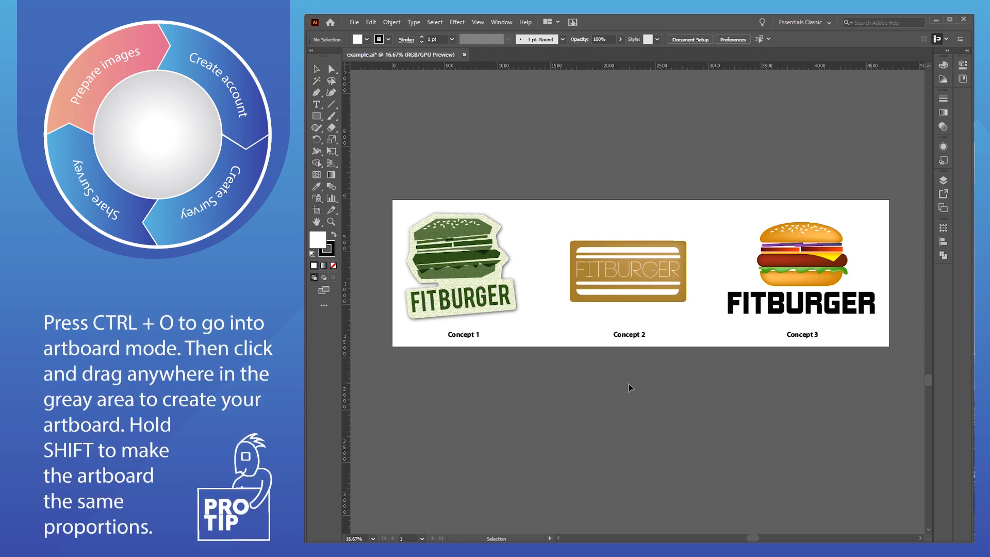
- Draw a new square artboard below the three concepts
scroll(627, 361, "down", 3)
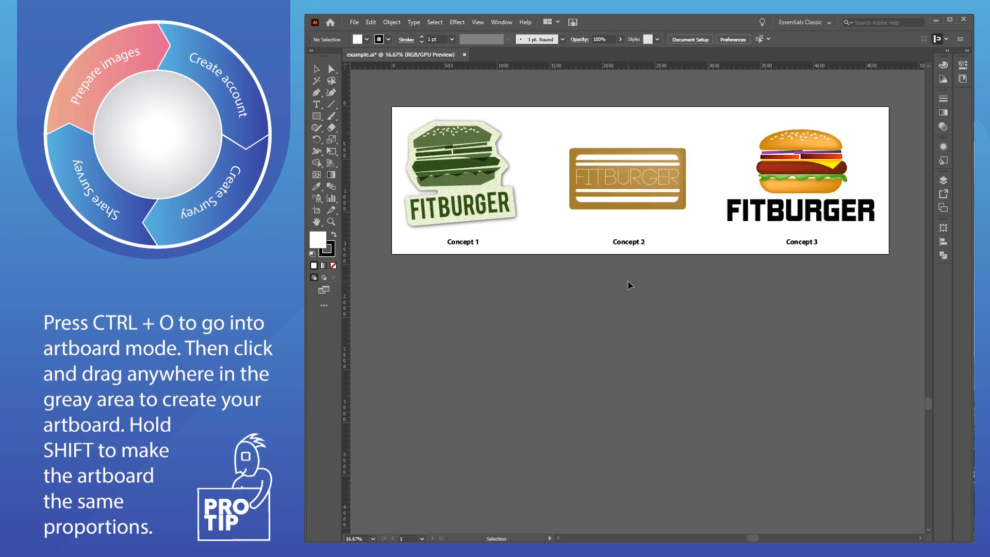
key("shift+o")
left_click_drag(477, 292, 632, 441)
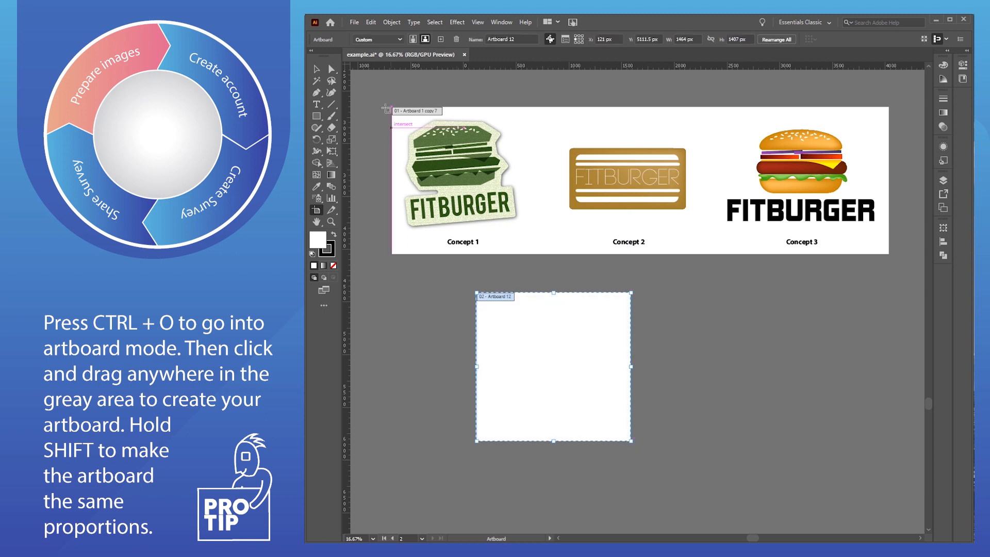
- Place a copy of the Concept 1 burger logo on the new artboard and bring up Save for Web
left_click(317, 69)
left_click(488, 198)
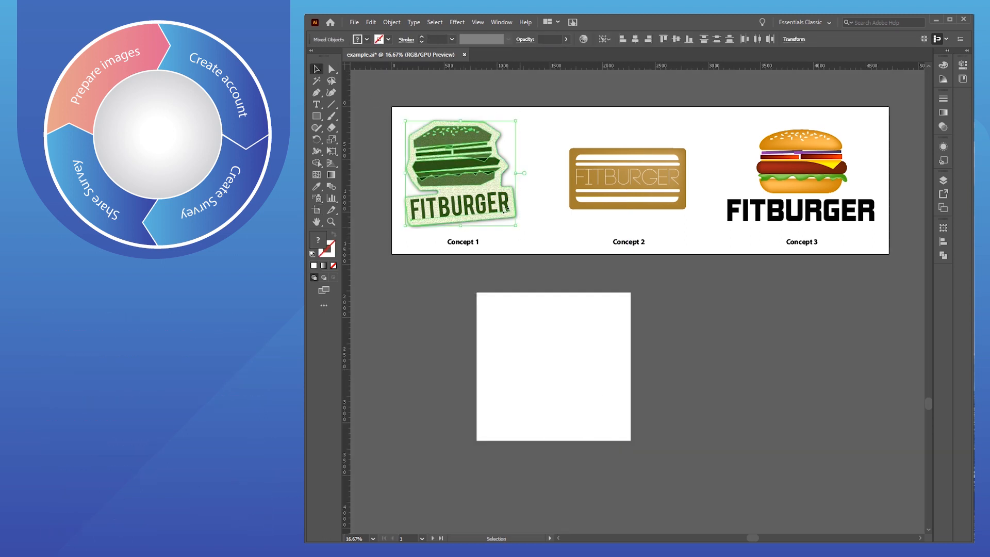
left_click_drag(476, 175, 577, 366)
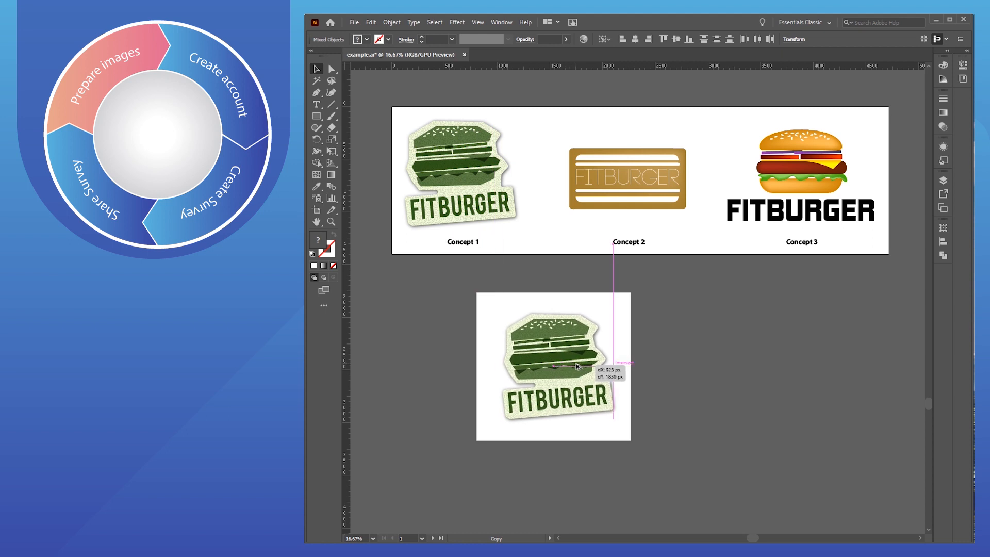
left_click_drag(577, 366, 577, 366)
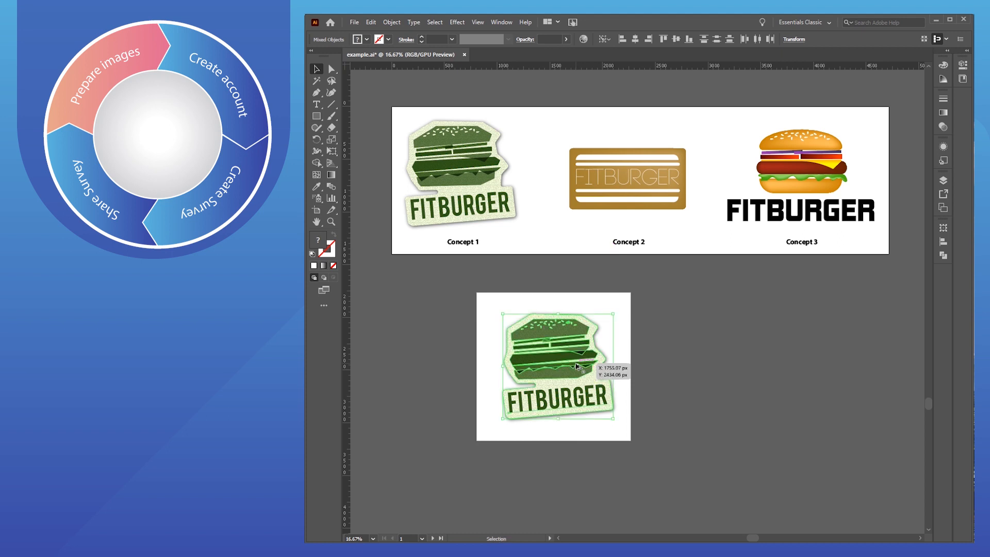
key("space")
left_click_drag(691, 361, 636, 351)
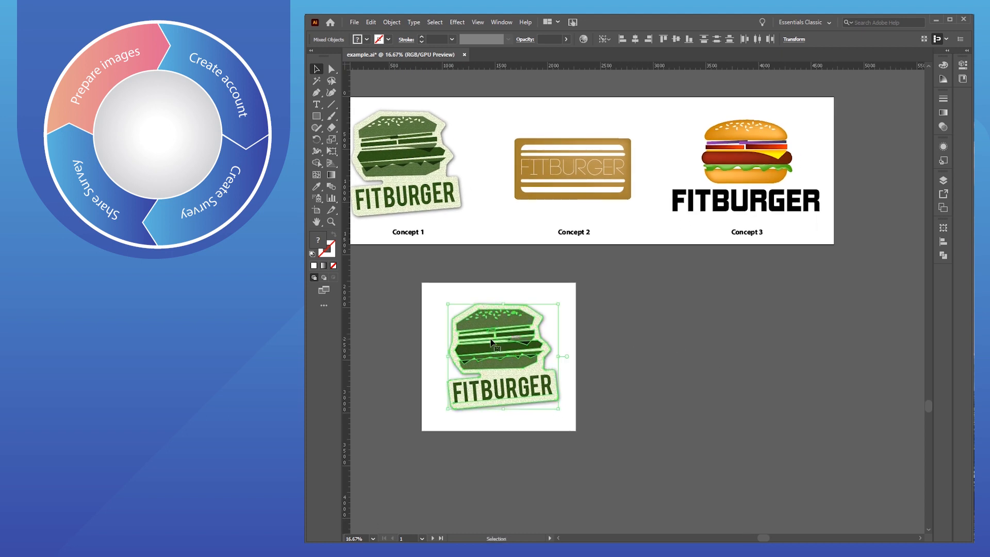
key("ctrl+alt+shift+s")
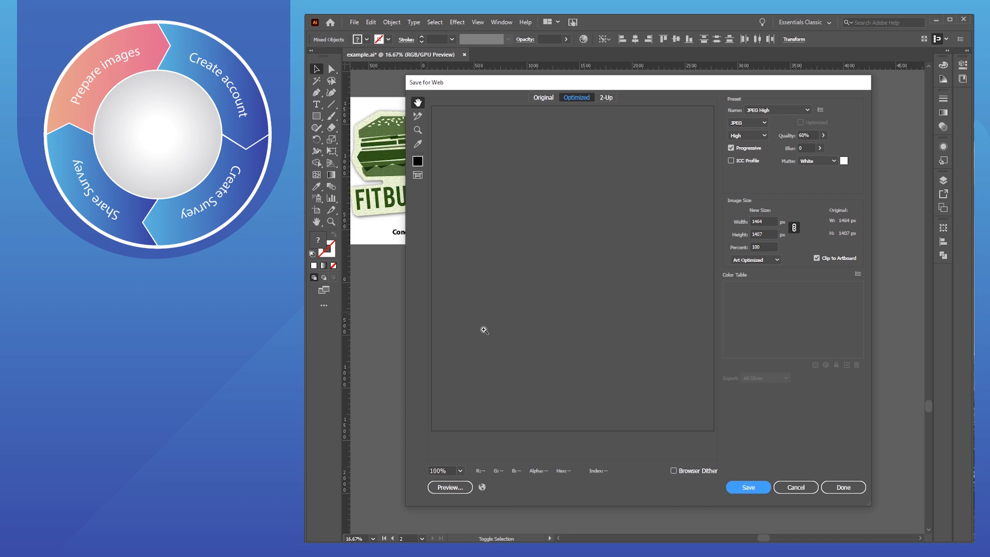
- Export the Concept 1 copy as an 800 px wide JPEG named concept-1, then delete it
left_click(766, 221)
type("800")
key("Tab")
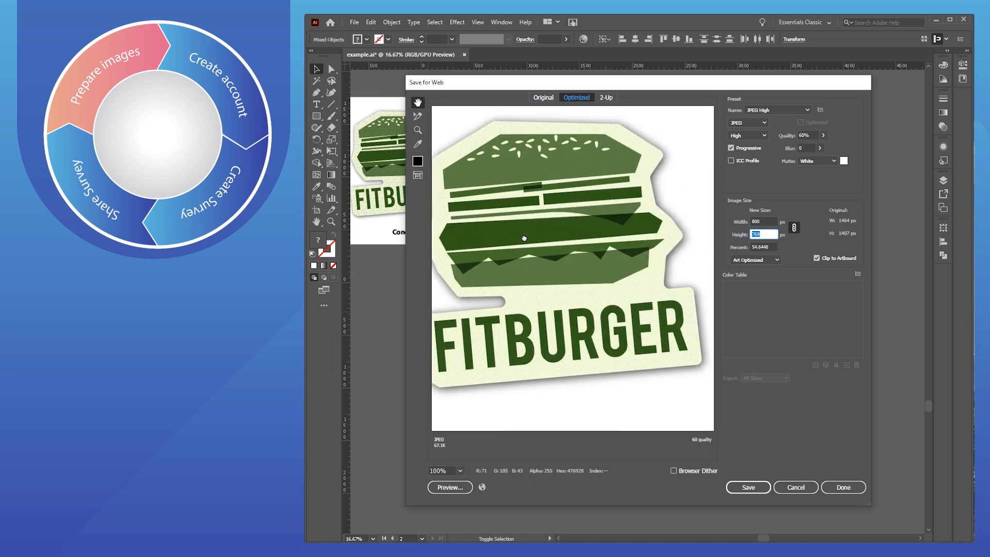
left_click(747, 488)
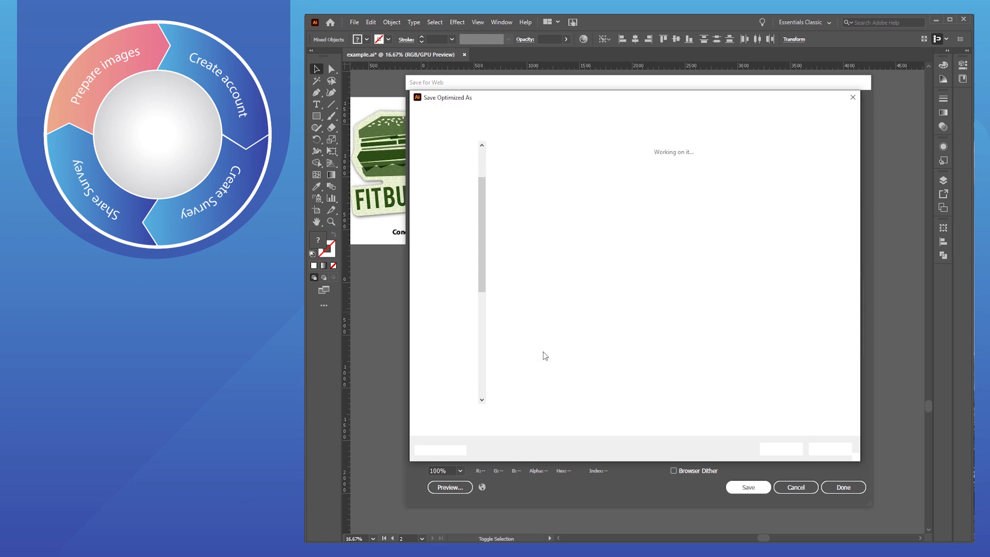
type("c")
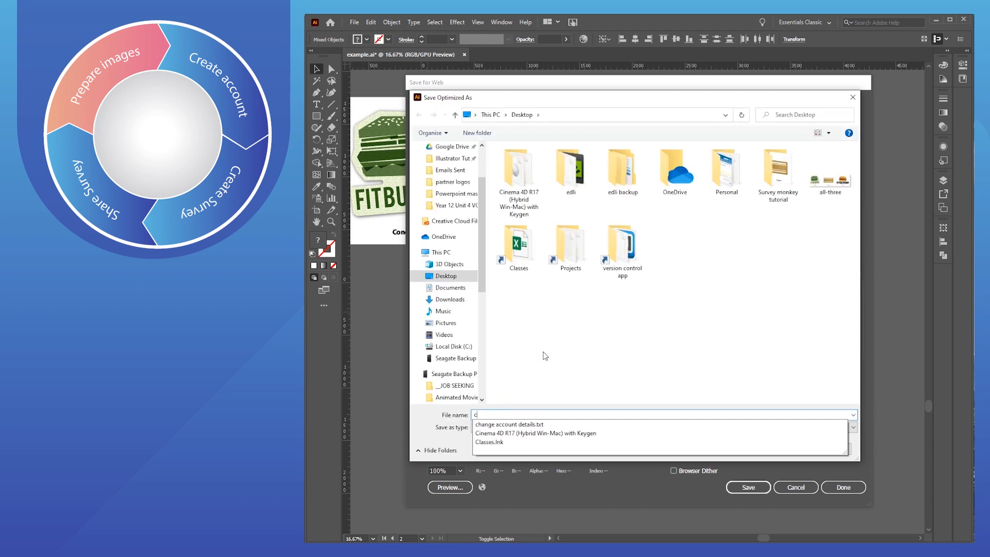
type("oncept1")
key("Return")
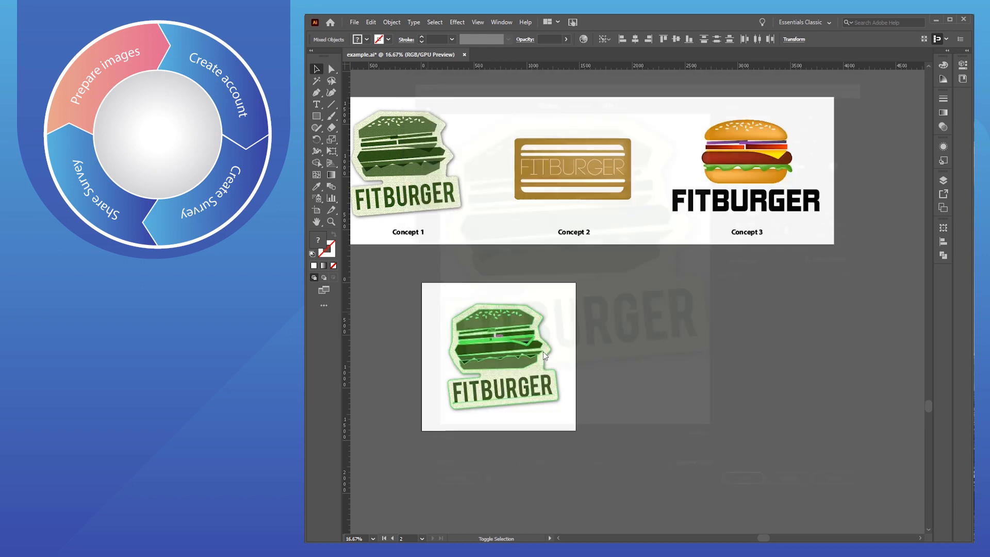
key("Delete")
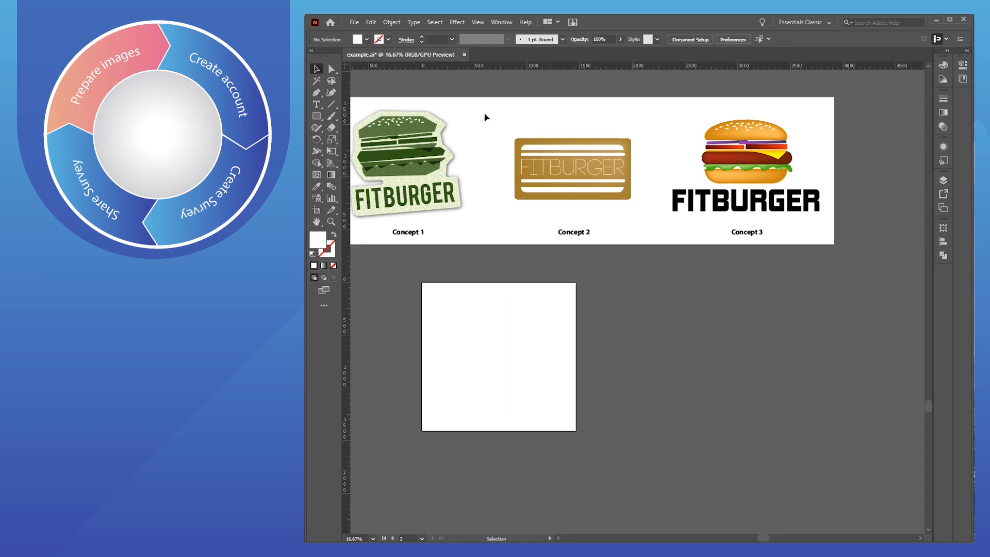
- Export an enlarged Concept 2 logo as an 800 px JPEG named concept-2, then swap in Concept 3
left_click_drag(593, 192, 533, 363)
left_click_drag(557, 326, 567, 322)
key("ctrl+alt+shift+s")
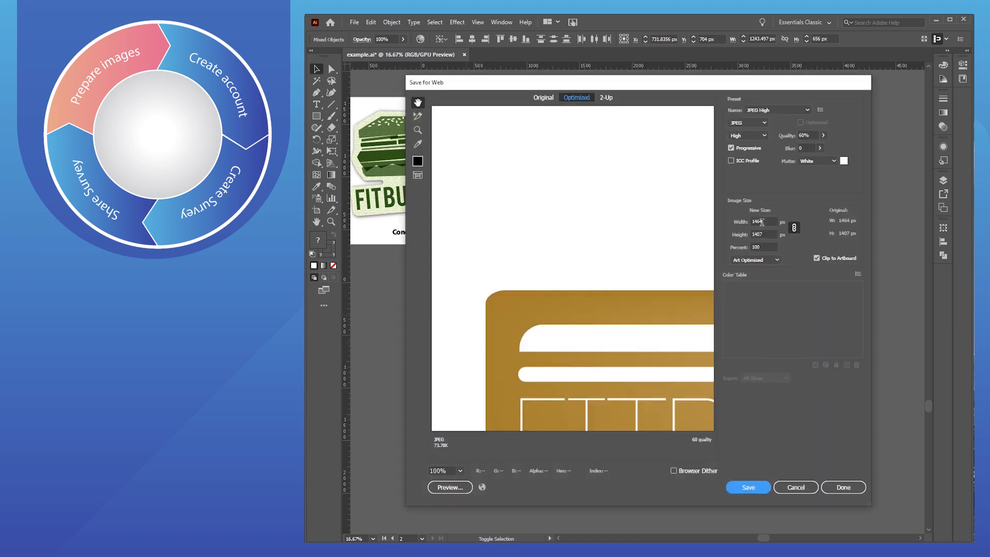
type("800")
key("Tab")
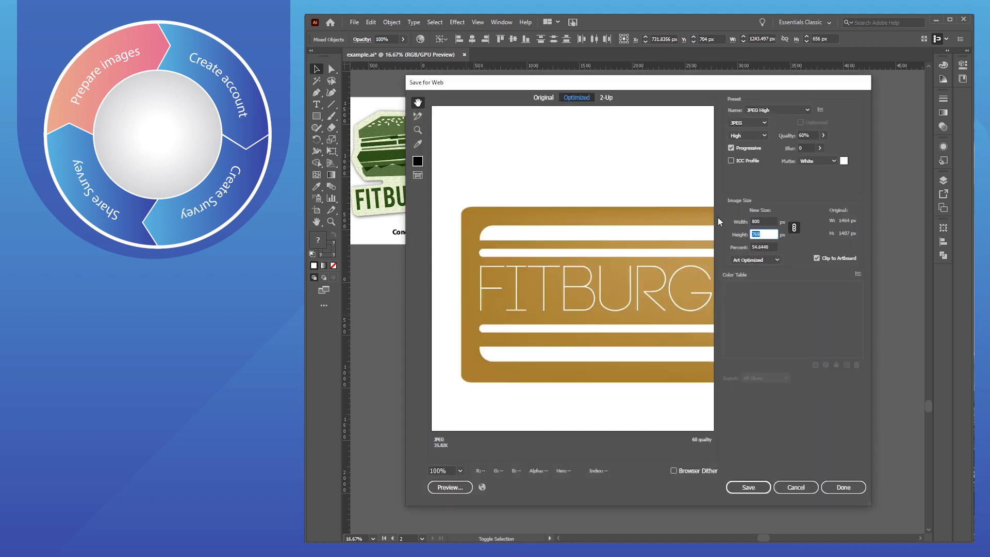
key("Return")
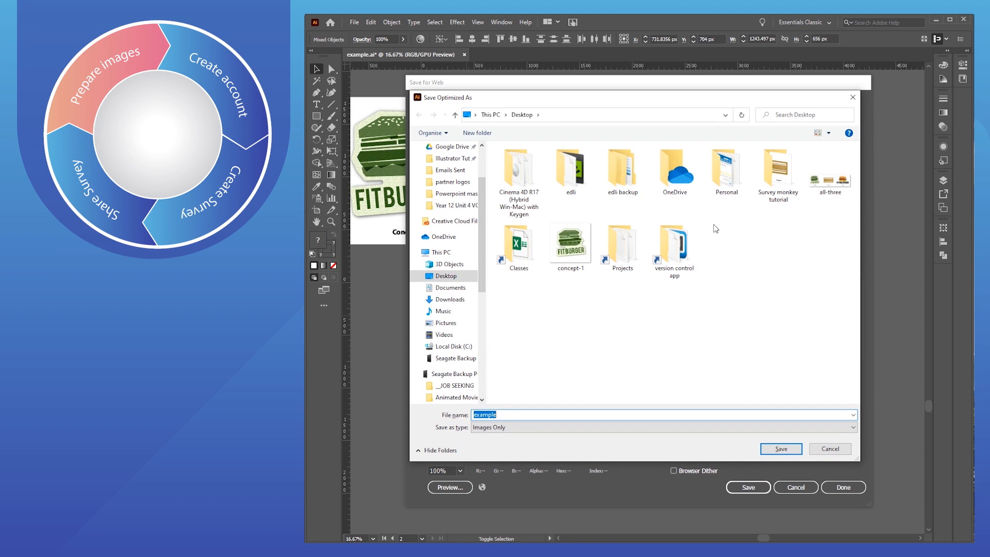
type("concept-")
key("Return")
key("Delete")
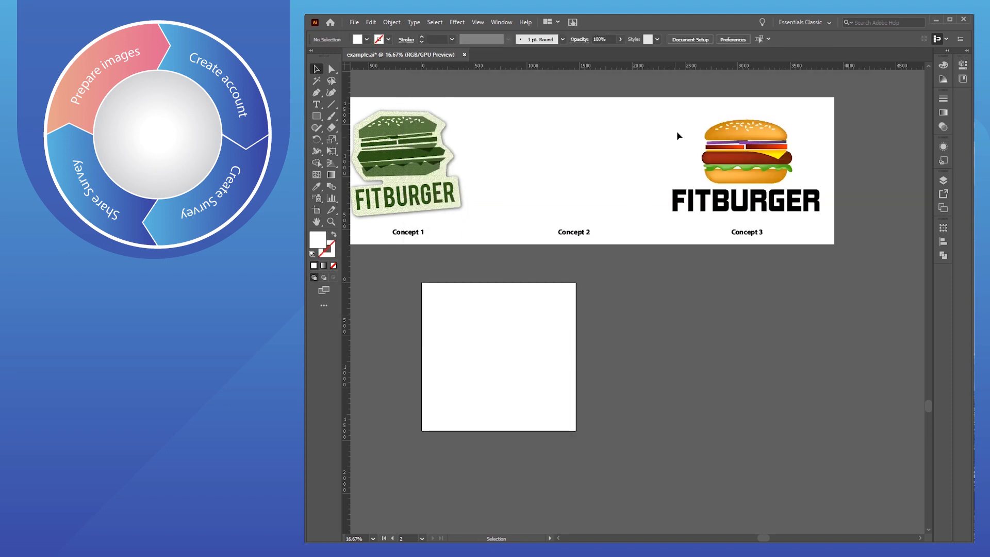
left_click_drag(734, 158, 485, 349)
- Resize the Concept 3 copy, export it as an 800 px JPEG named concept-3, and switch to Chrome
left_click_drag(576, 307, 570, 310)
left_click_drag(501, 346, 500, 349)
key("ctrl+alt+shift+s")
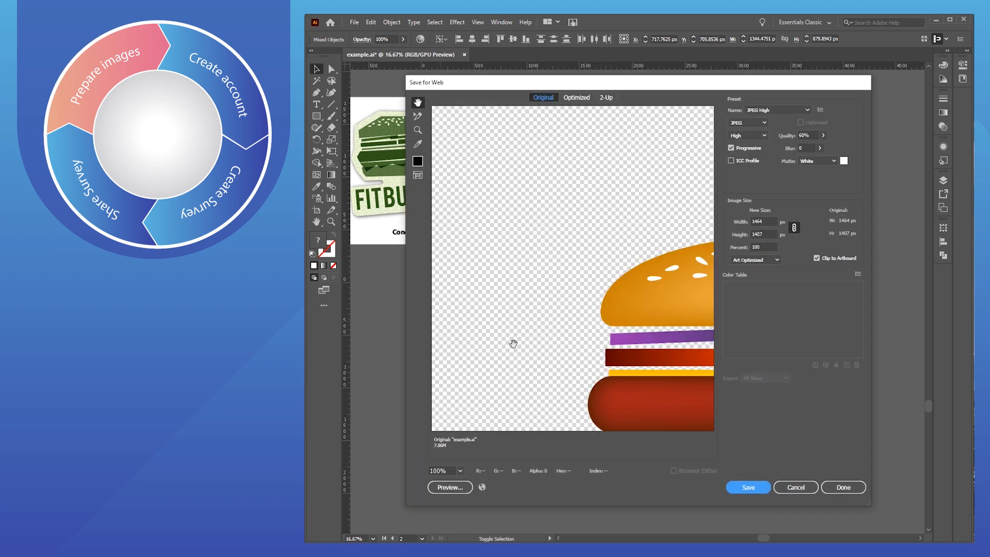
double_click(764, 223)
type("800")
key("Tab")
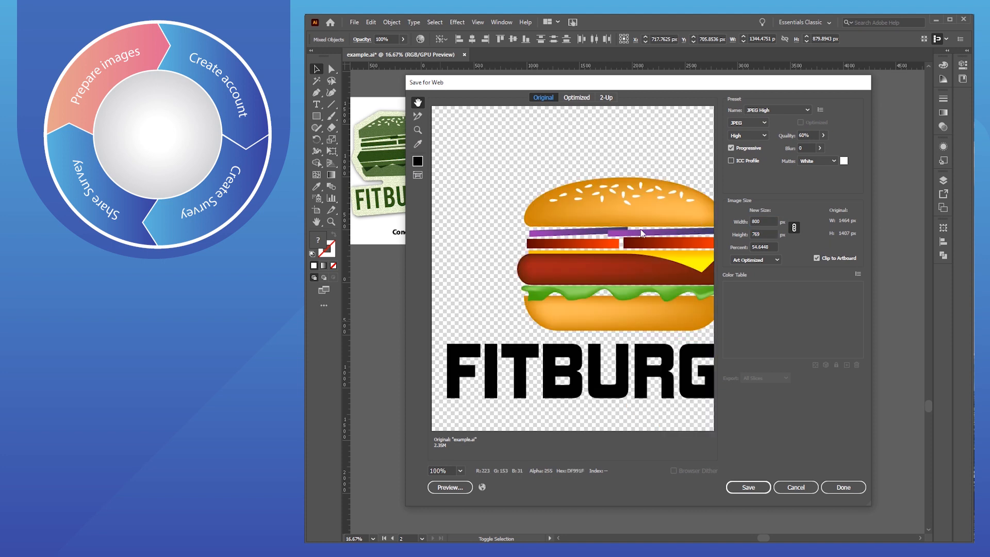
key("Return")
type("concept")
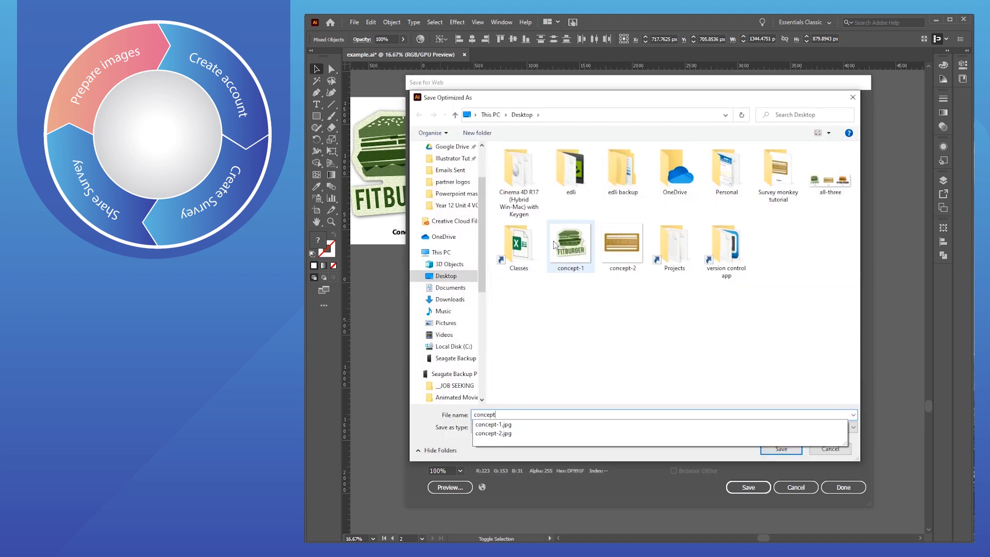
type("-3")
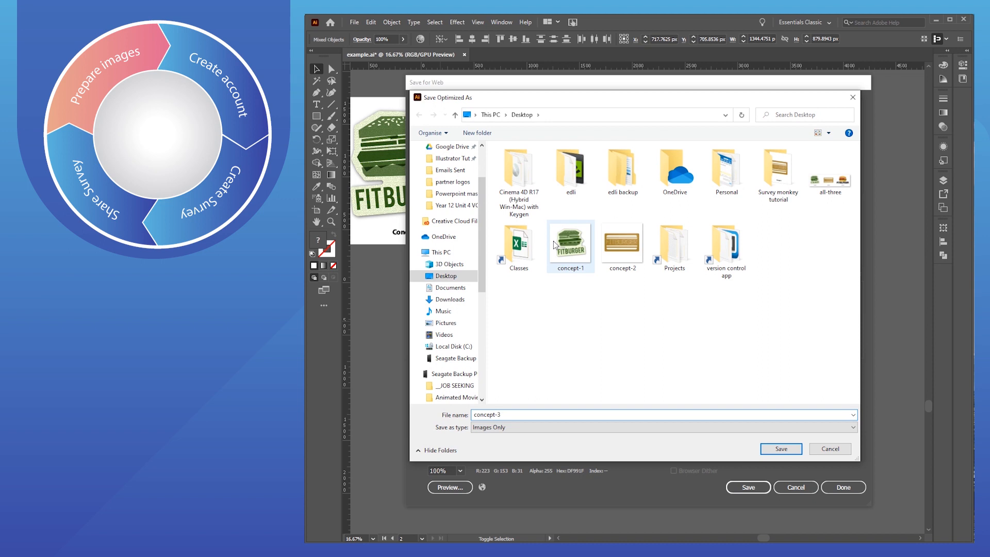
key("Return")
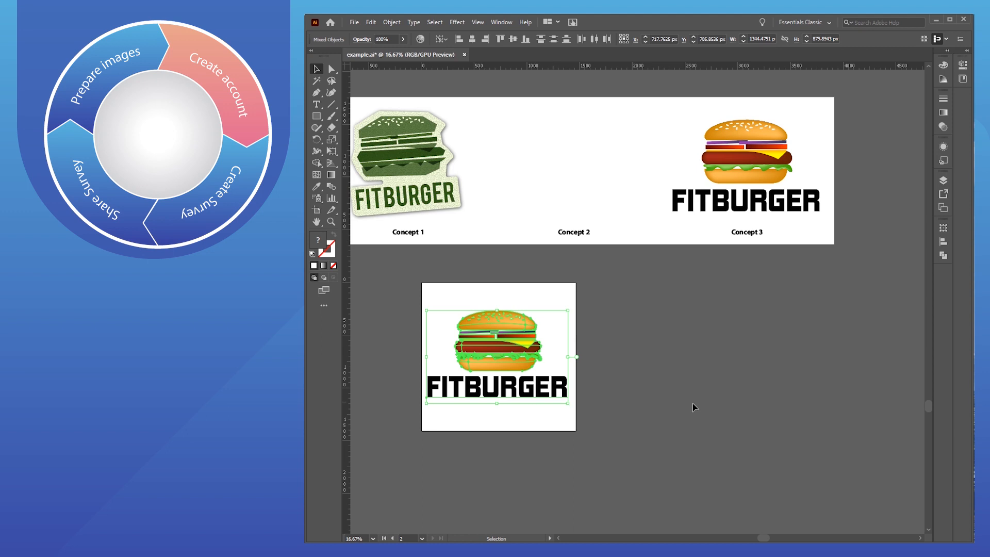
key("alt+Tab")
key("alt+Tab")
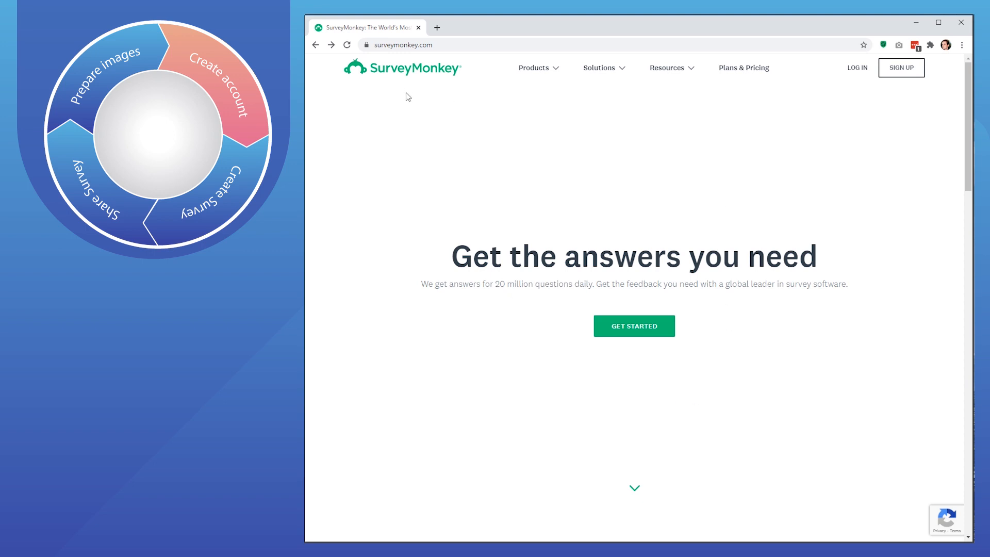
- Go to SurveyMonkey's sign-up page for a free account
left_click(386, 45)
left_click(376, 44)
left_click_drag(425, 45, 478, 45)
left_click(480, 46)
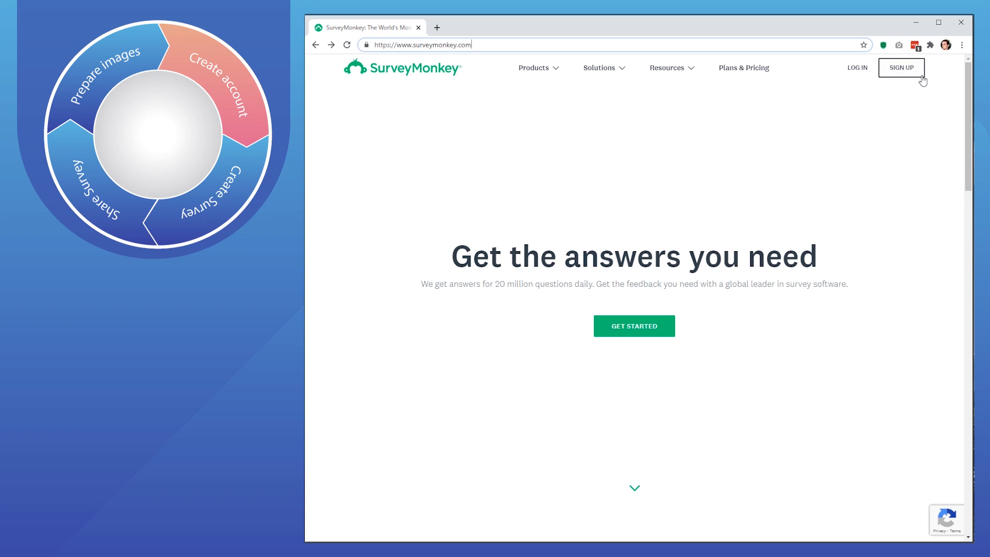
left_click(901, 67)
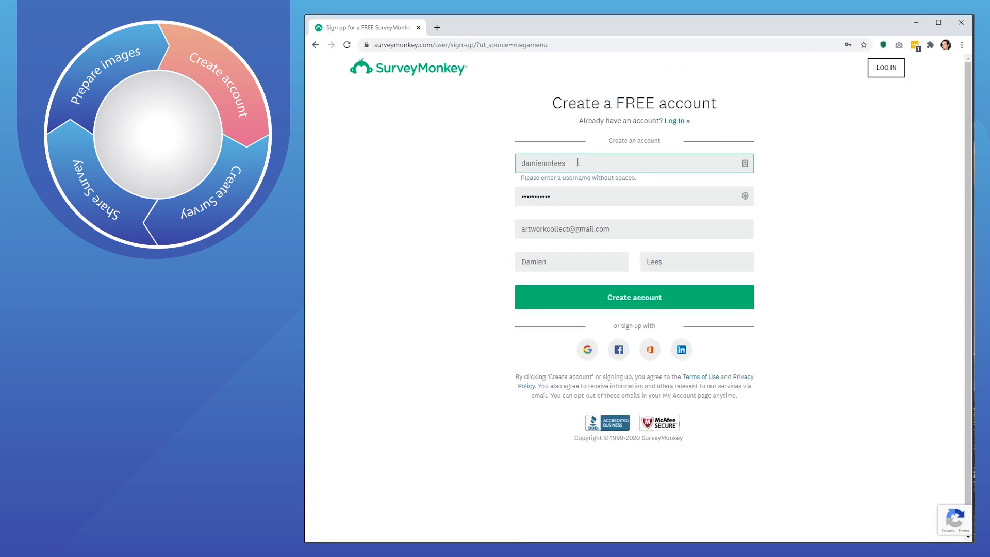
- Enter a username, password, e-mail address and first and last name, then create the account
left_click_drag(565, 163, 485, 165)
key("Tab")
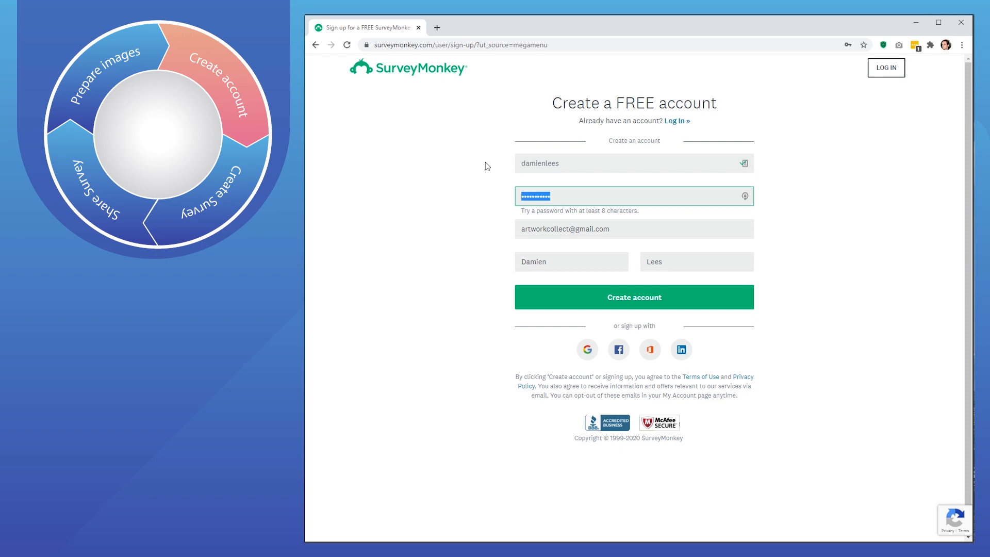
type("•••••••••••")
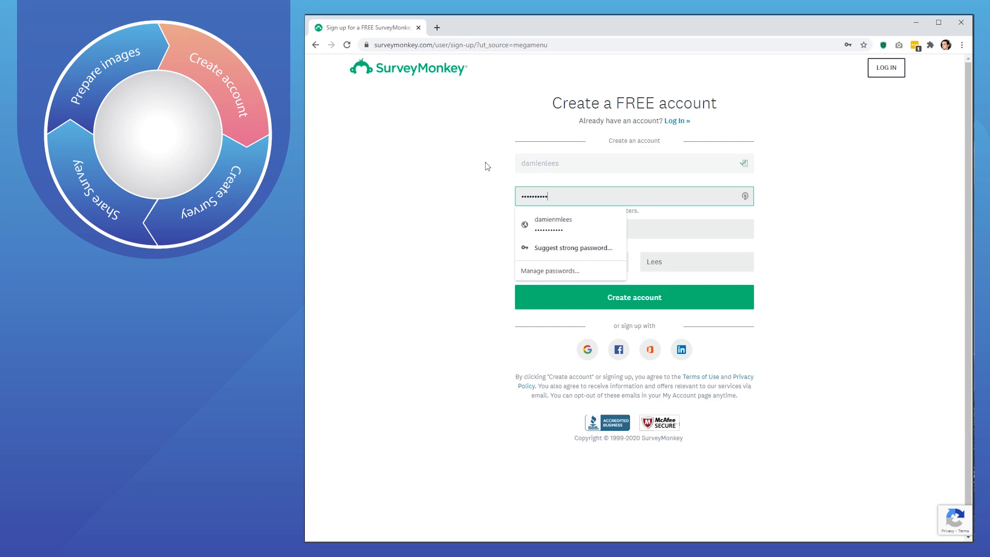
key("Tab")
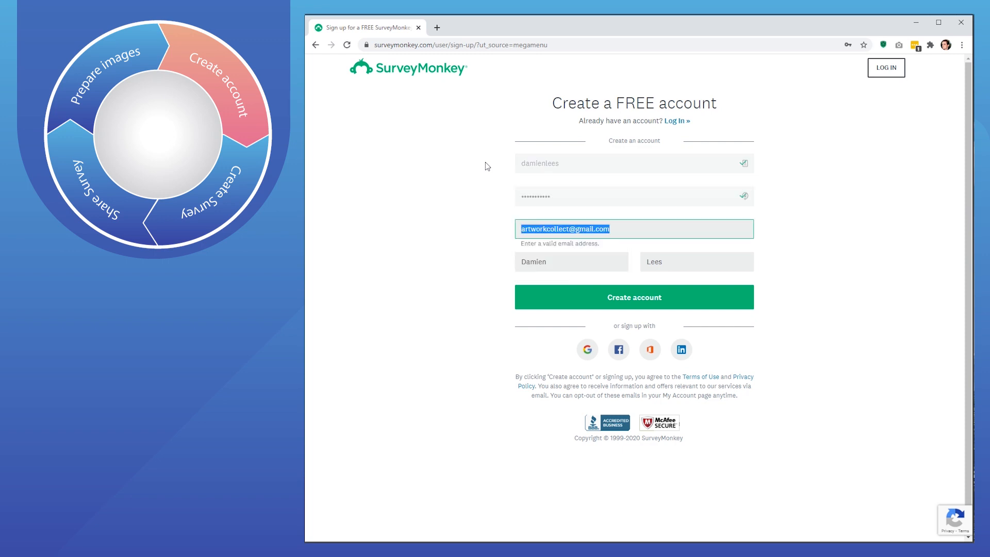
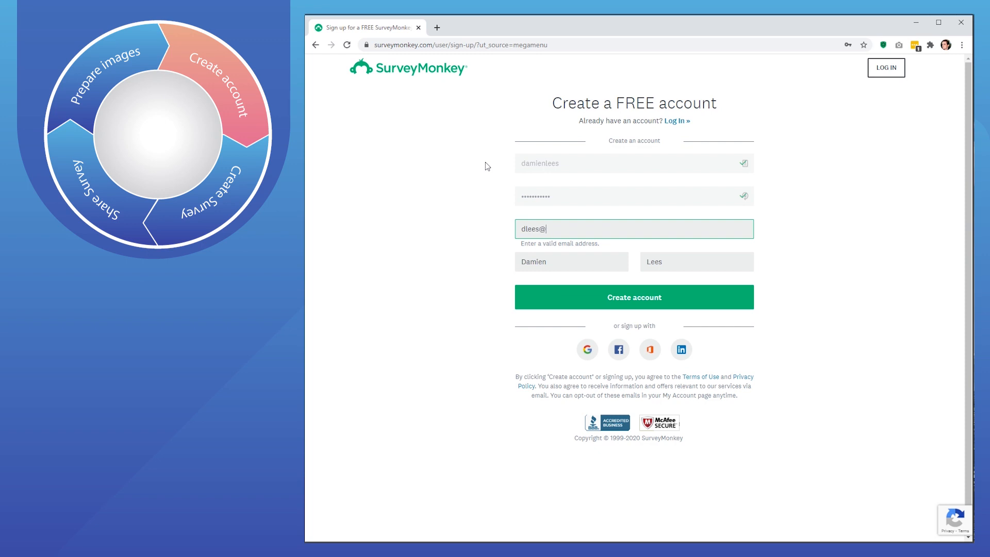
left_click(607, 262)
left_click(714, 261)
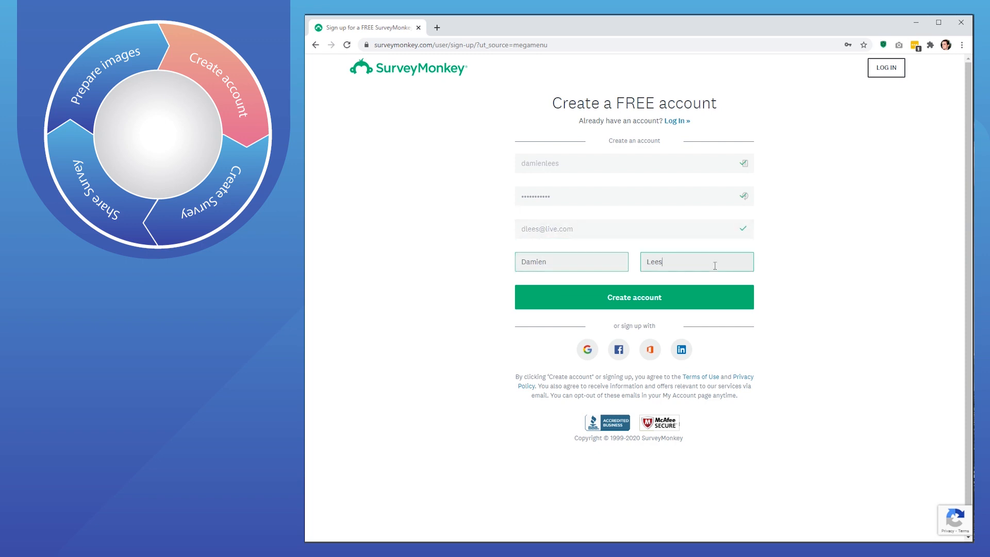
left_click(631, 299)
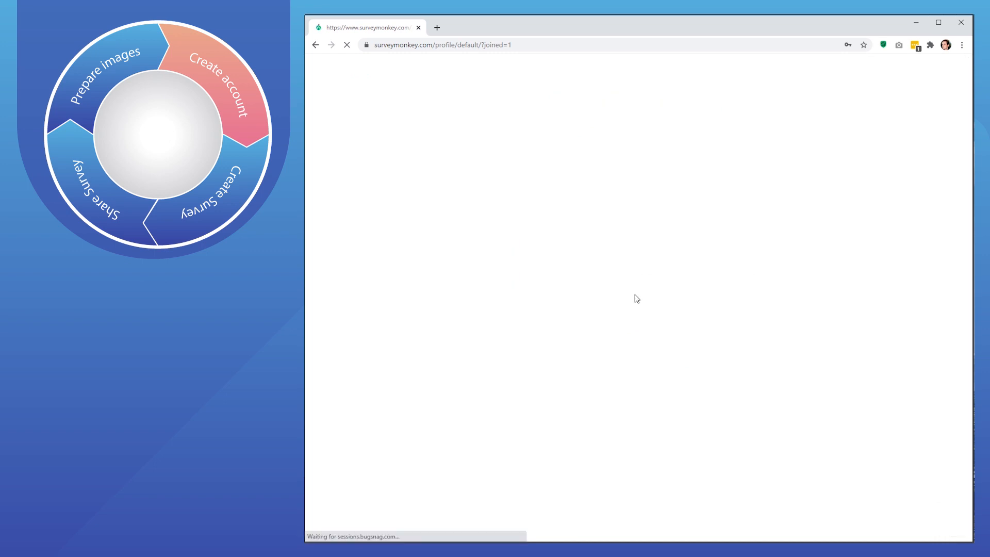
- Save the new SurveyMonkey login in Chrome and add it to LastPass
left_click(812, 204)
left_click(920, 133)
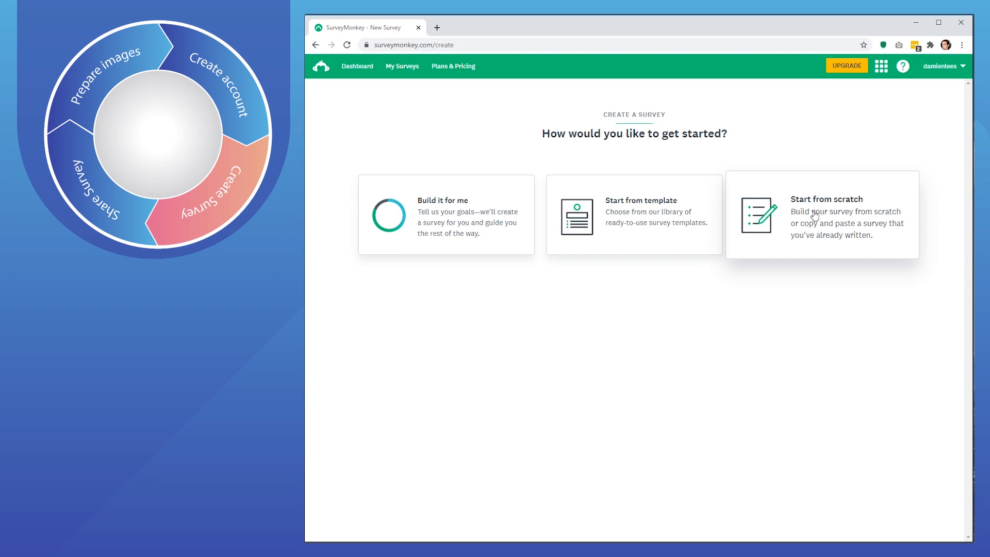
- Start a blank survey named 'Concept Design Selection 1 (Main concept)' in the Concept, product, or ad testing category
left_click(815, 215)
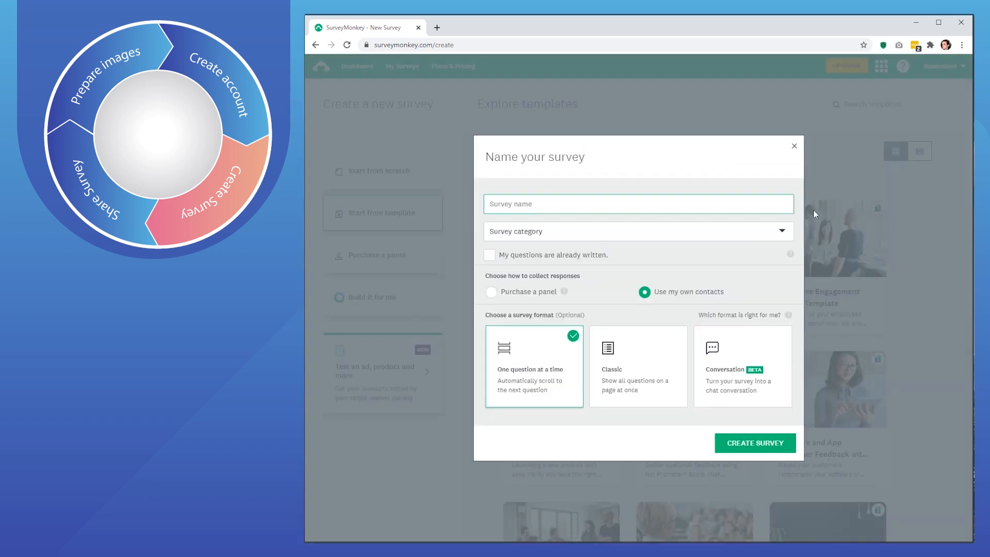
type("Concept Design Selection 1 (Main concept")
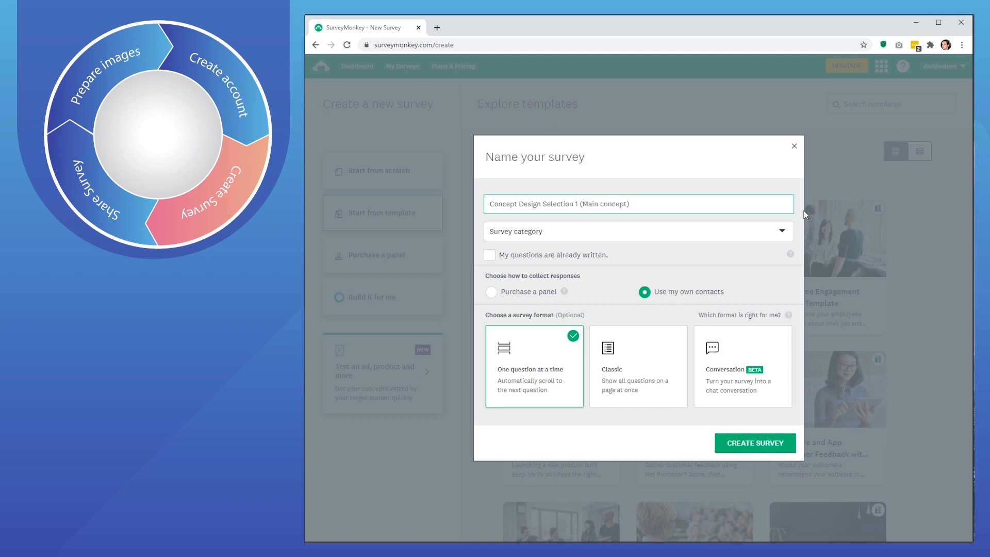
left_click(756, 235)
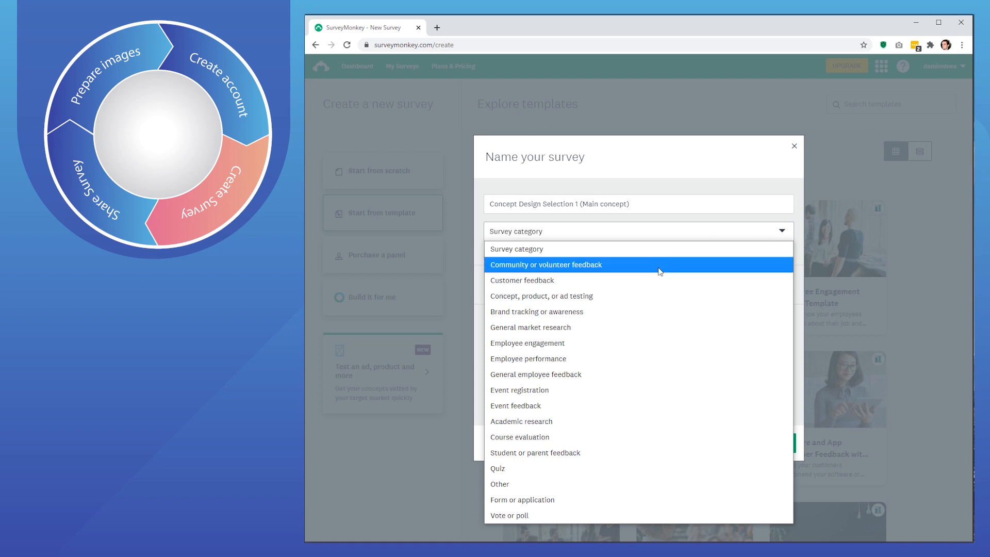
left_click(594, 297)
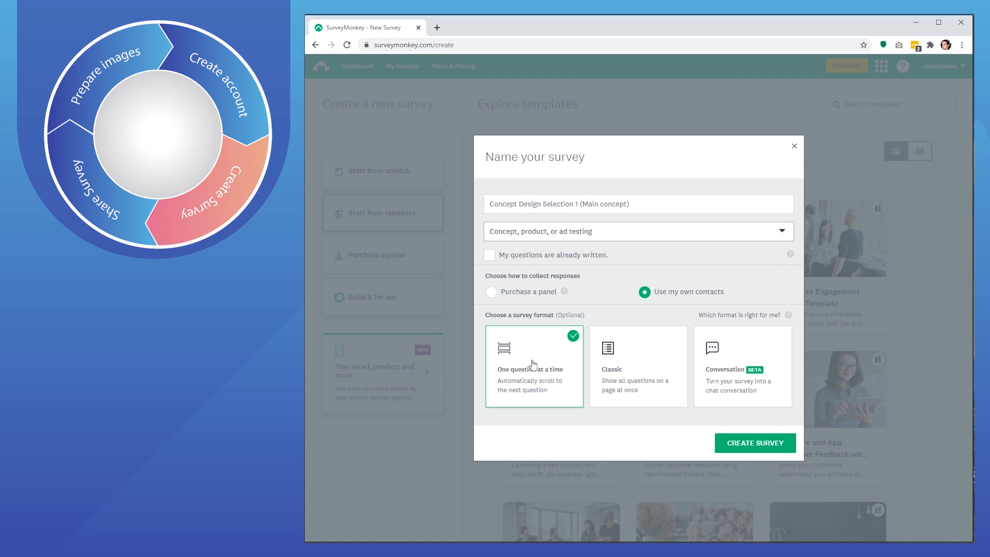
left_click(749, 447)
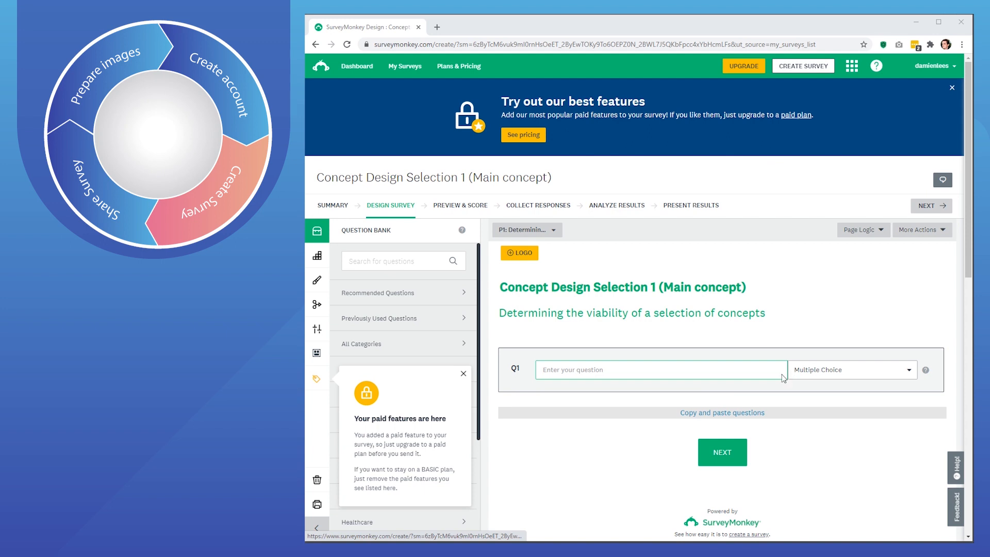
- Title Q1 'Age range', add all seven suggested age bands from Under 18 to 65+, and save
left_click(719, 367)
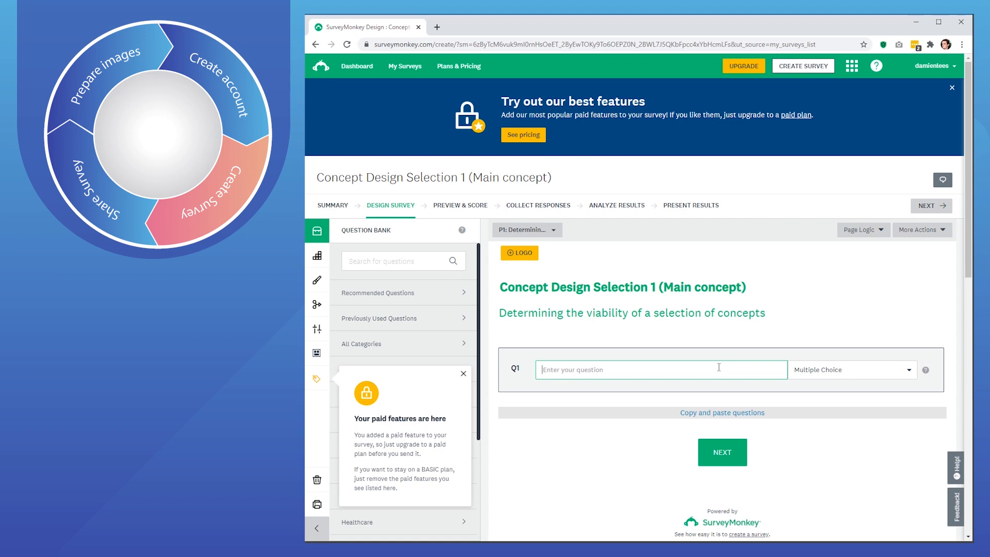
type("Age range")
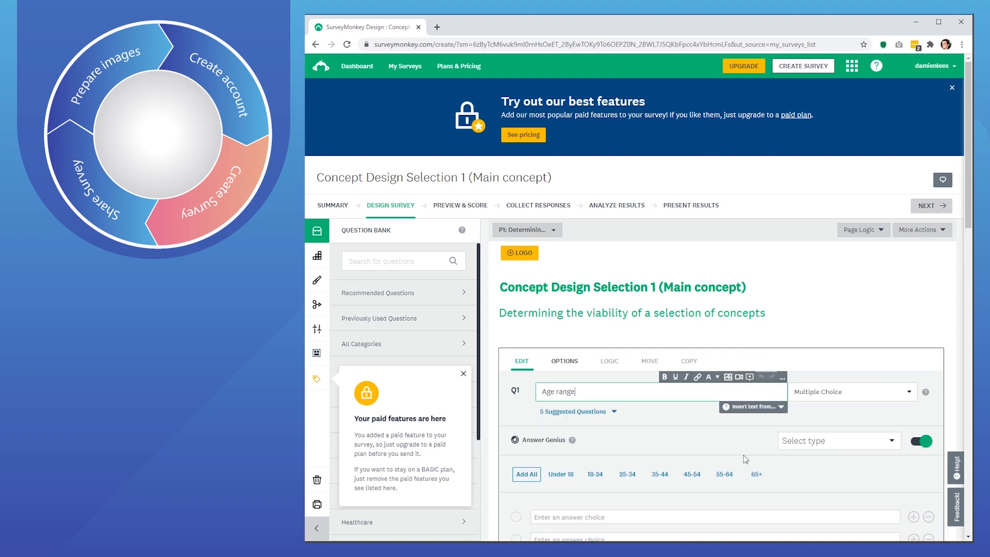
scroll(745, 459, "down", 2)
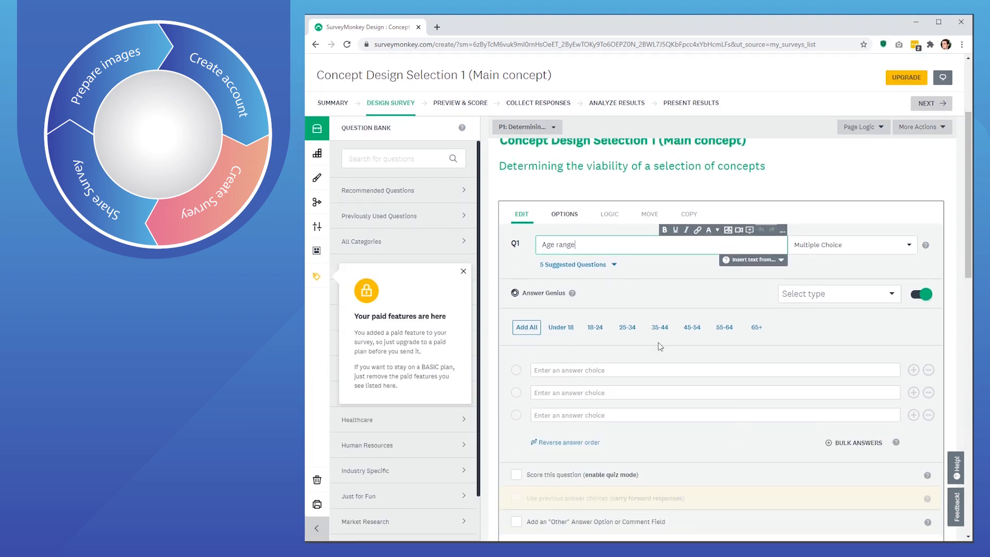
scroll(670, 447, "down", 1)
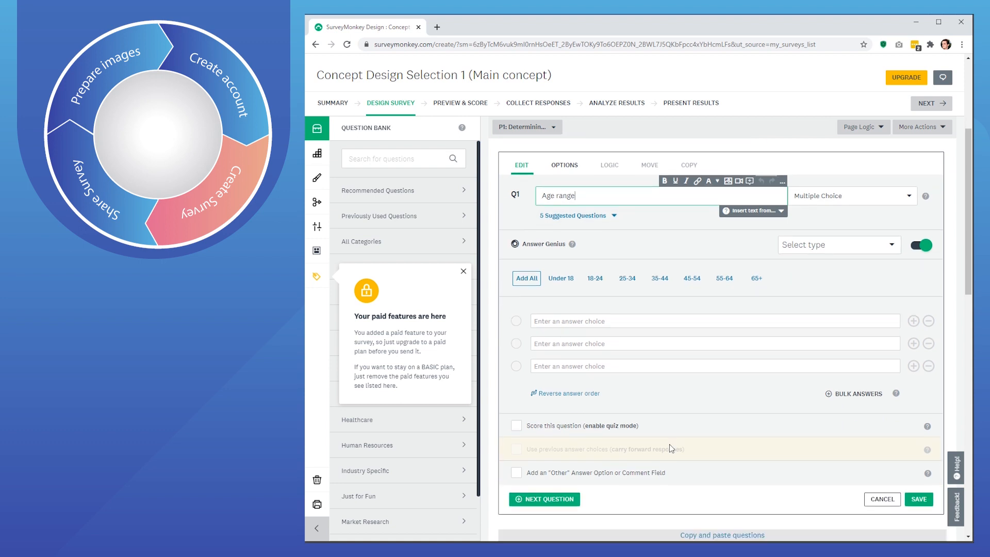
scroll(685, 426, "down", 1)
scroll(679, 410, "up", 1)
left_click(527, 278)
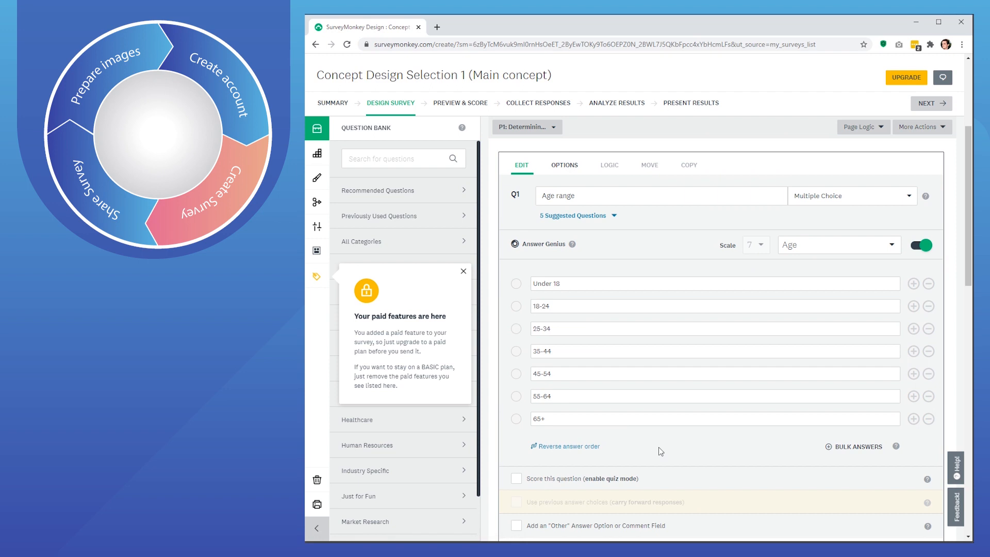
scroll(661, 451, "down", 3)
left_click(918, 404)
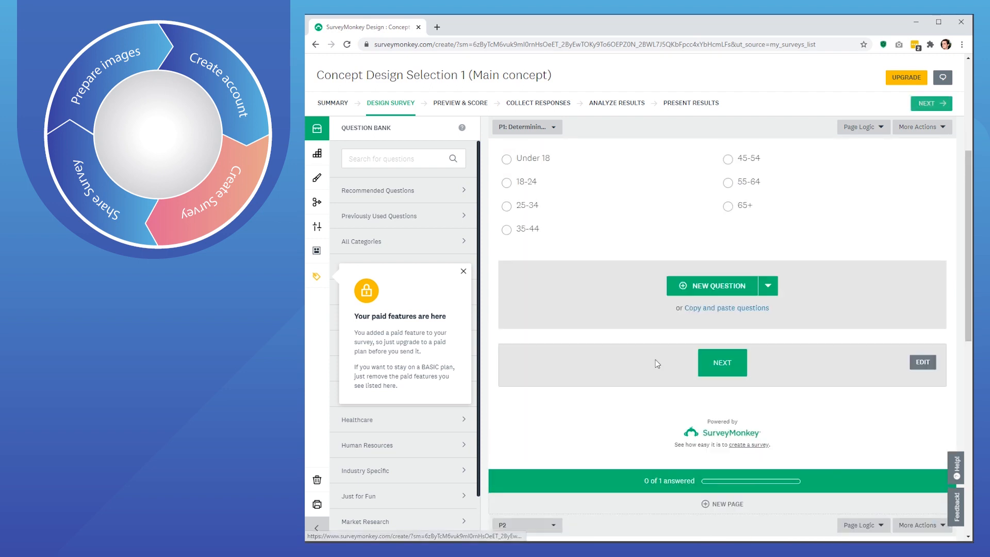
- Show the question-type menu beside NEW QUESTION below the saved Age range question
scroll(655, 366, "up", 4)
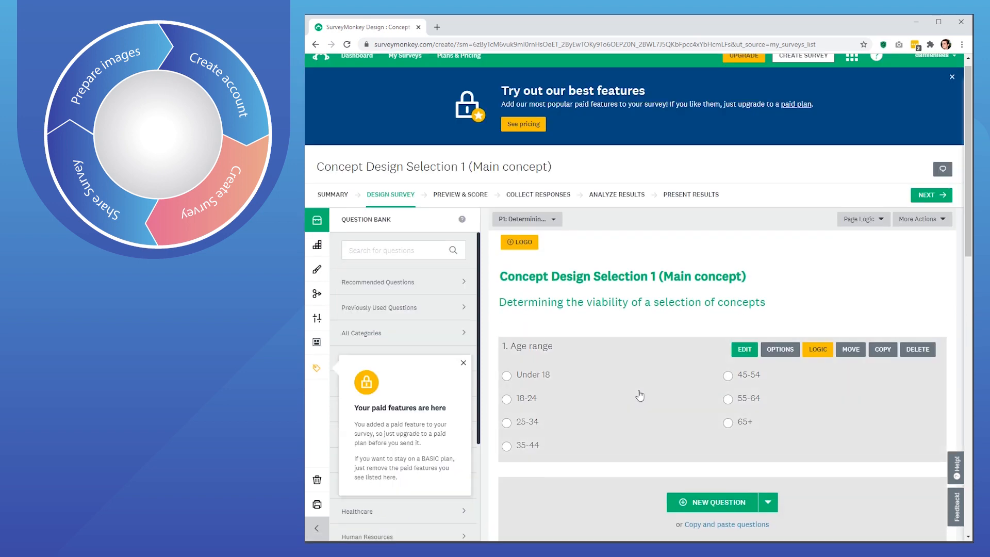
scroll(632, 433, "down", 2)
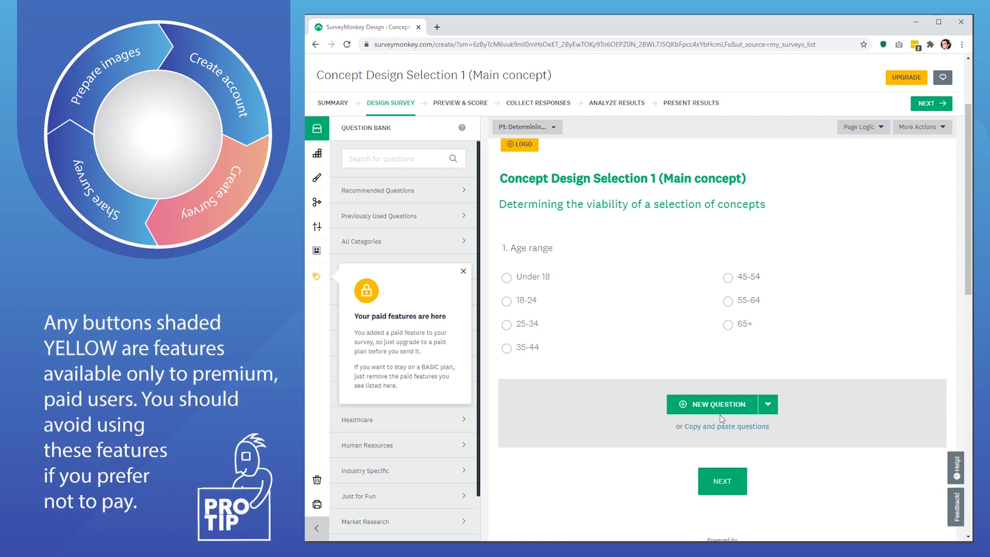
left_click(768, 404)
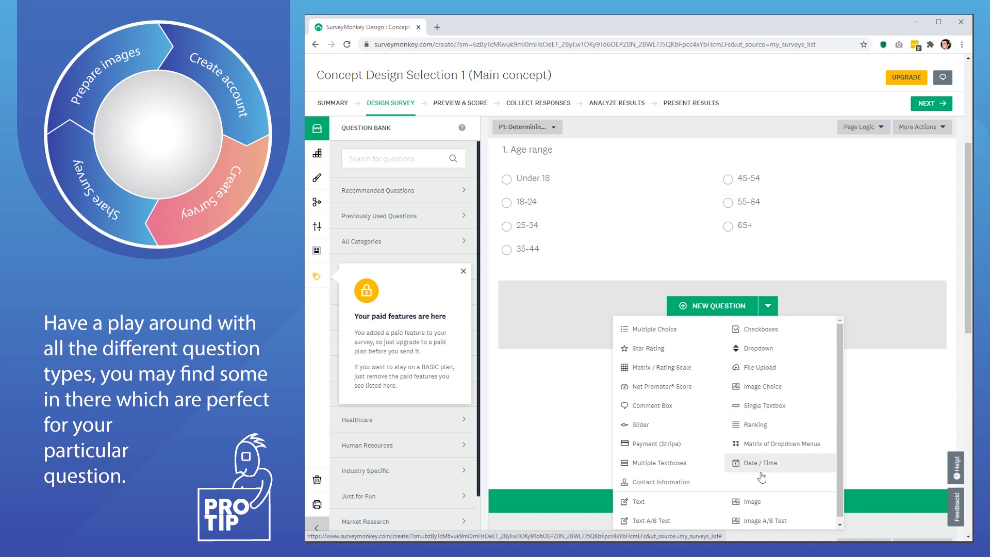
- Add an Image Choice question Q2 asking 'Which logo do you feel best depicts a vegetarian restaurant?'
left_click(759, 387)
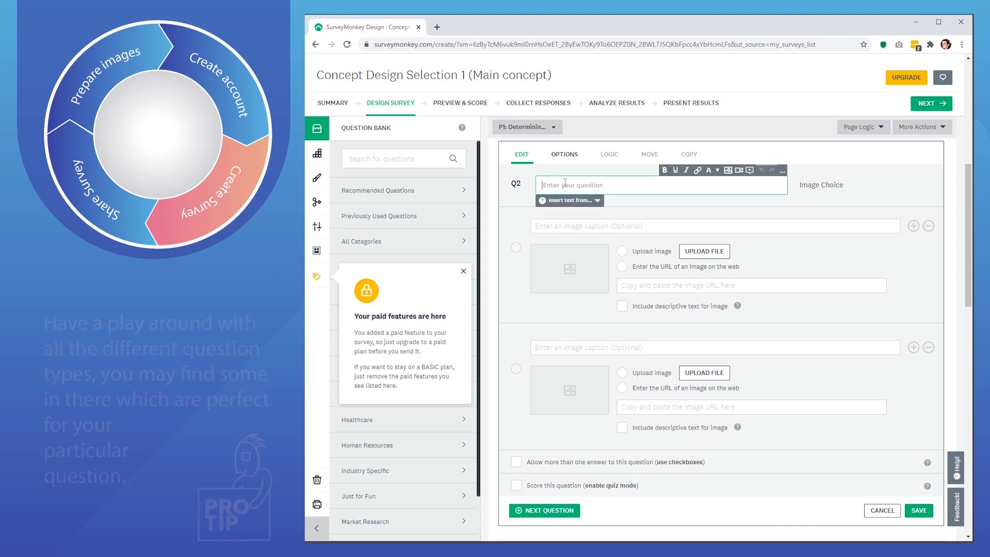
type("Wh")
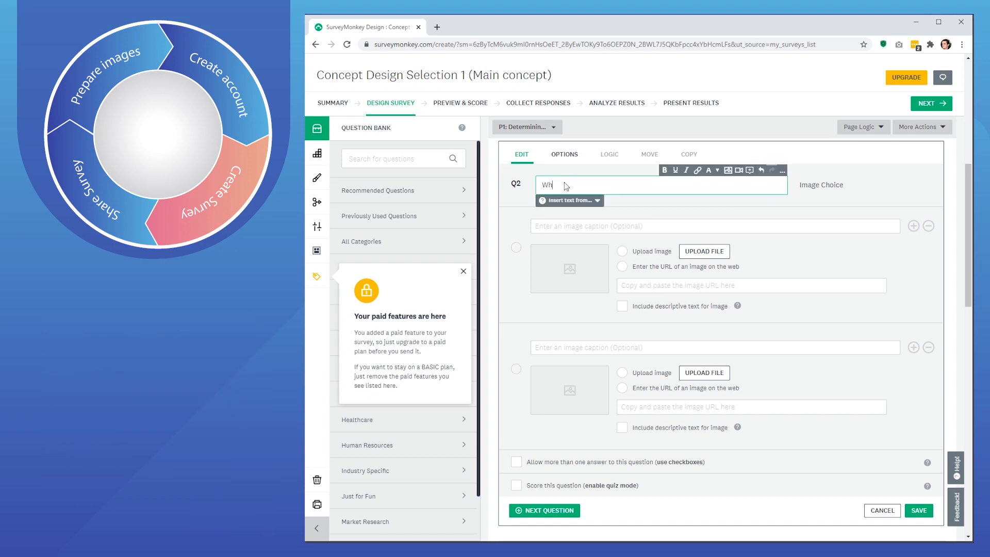
type("ich logo ")
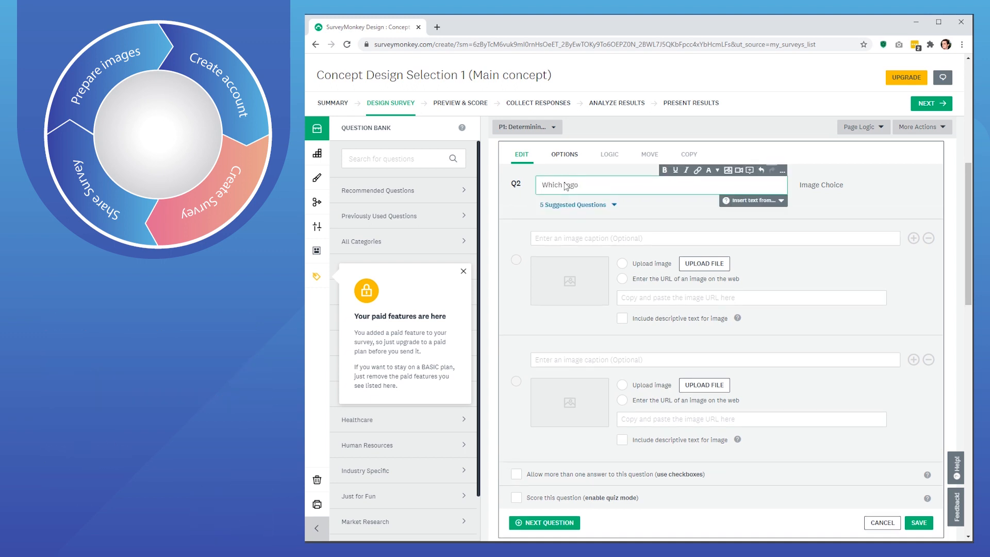
type("do you feel best depicts a vegetarian ")
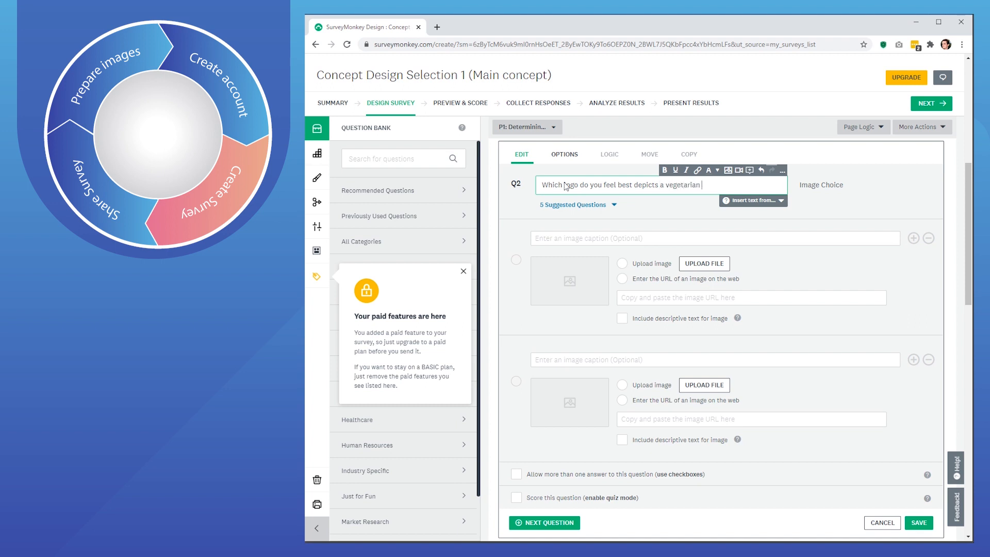
type("restaurant?")
- Upload FITBURGER logo images into Q2's first two image choices
left_click(705, 267)
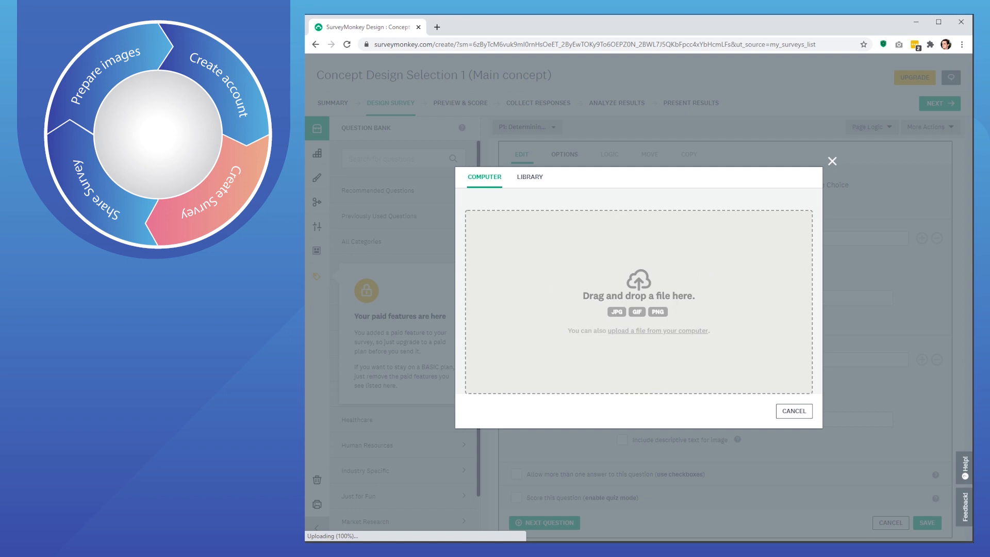
left_click_drag(348, 426, 536, 335)
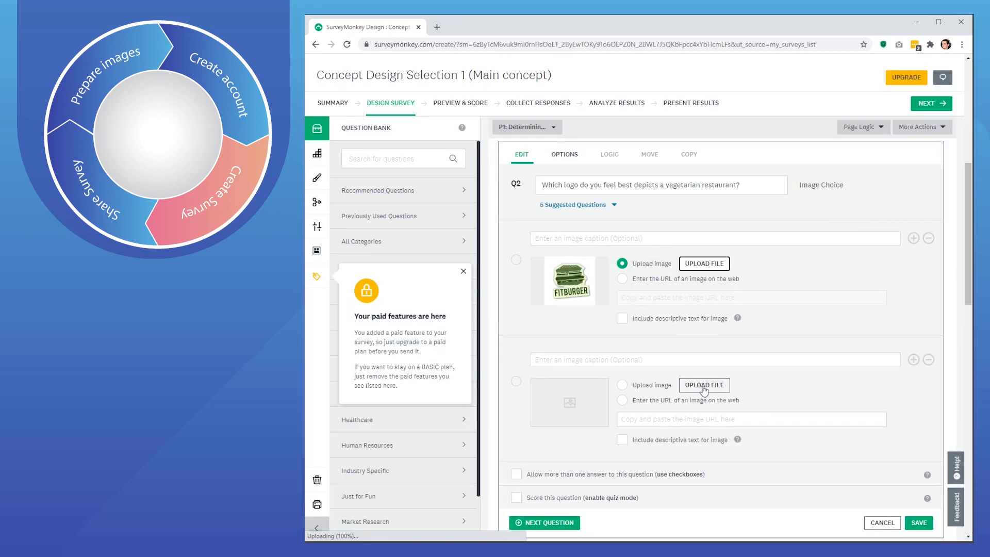
left_click(704, 386)
left_click_drag(206, 309, 572, 328)
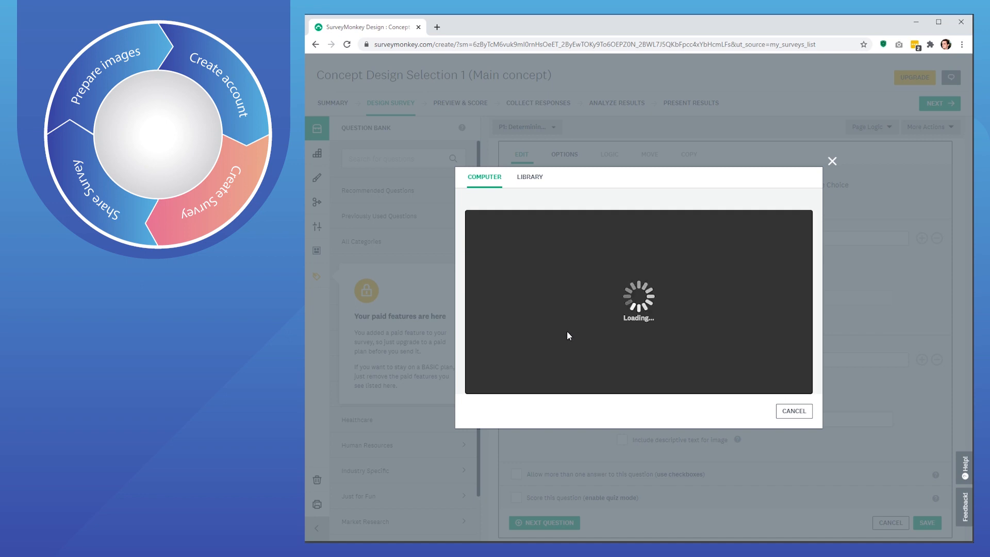
- Add a third image choice to Q2 and upload the concept-3 burger logo into it
scroll(722, 299, "down", 2)
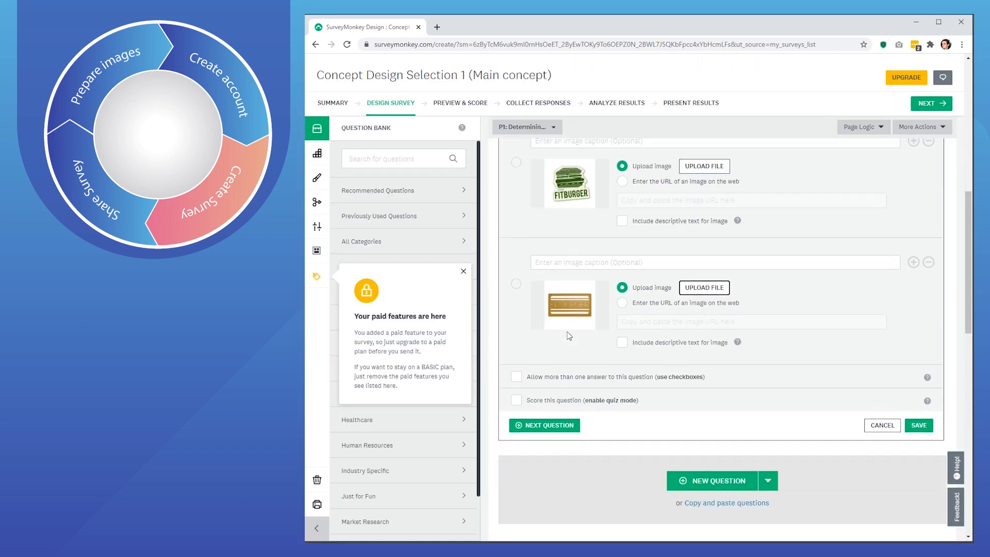
left_click(914, 262)
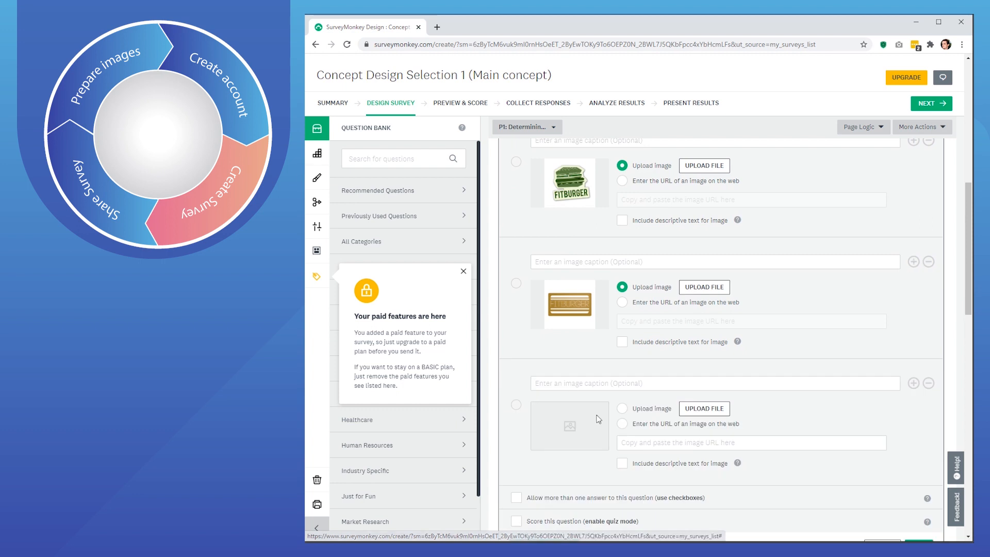
left_click(704, 408)
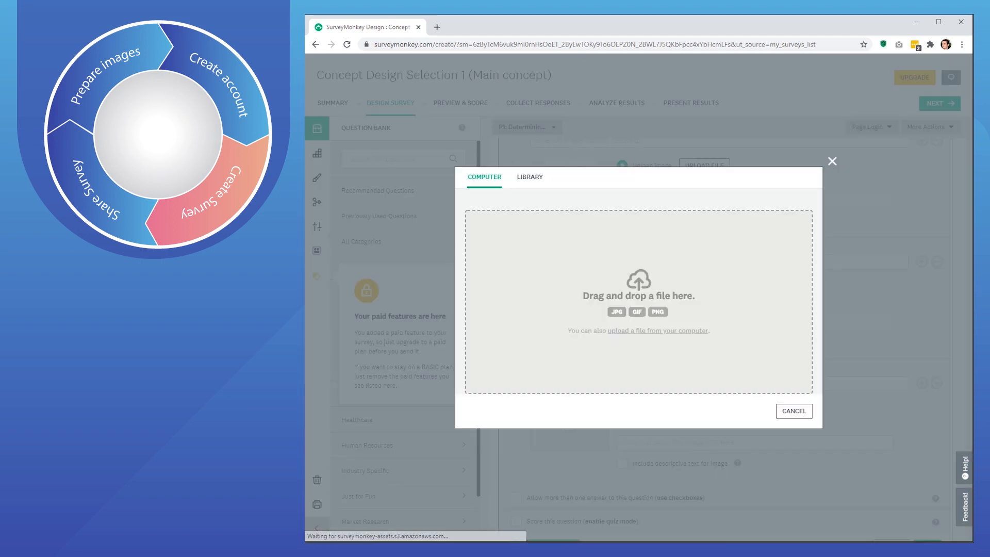
left_click_drag(568, 339, 596, 317)
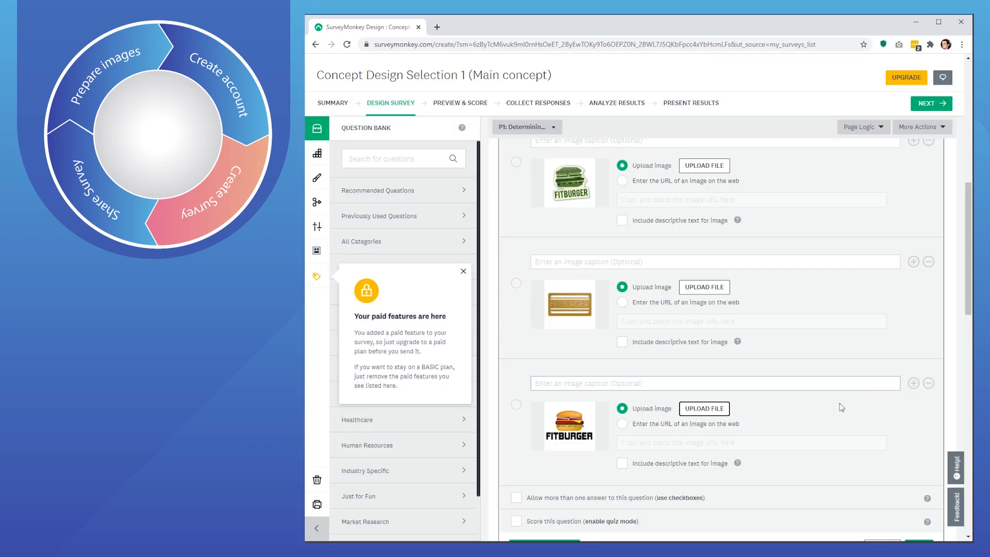
scroll(847, 404, "up", 3)
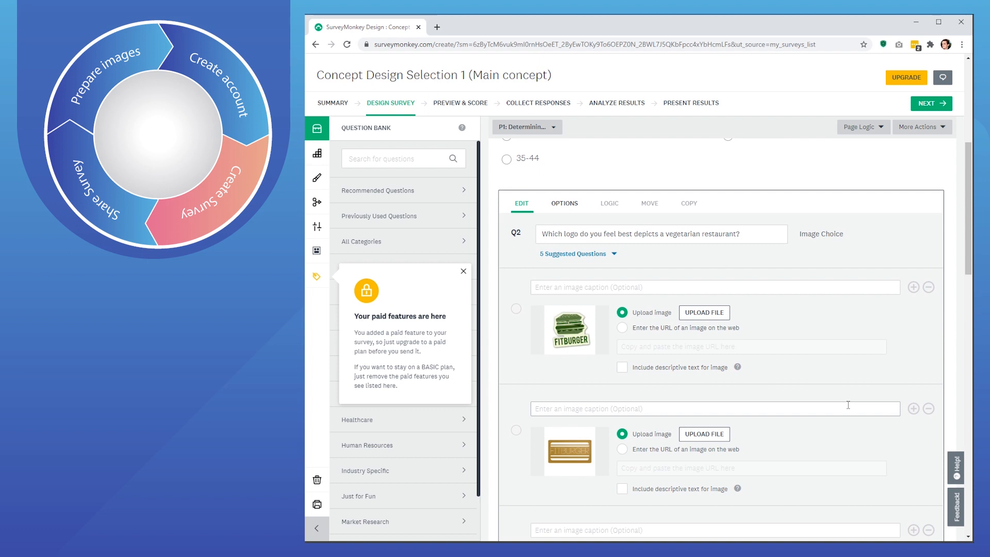
scroll(848, 405, "down", 5)
- Save Q2 and copy it to a new question placed directly after it
left_click(911, 449)
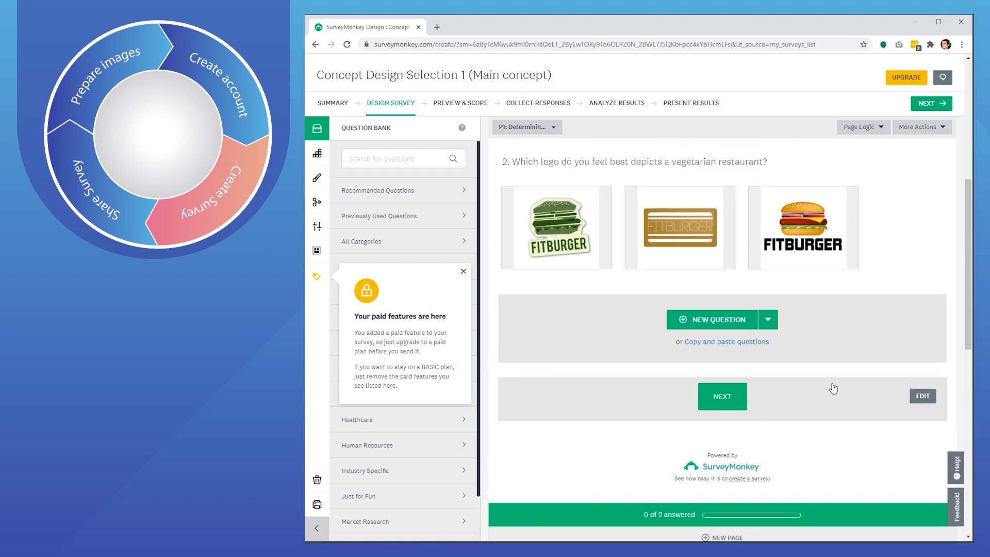
scroll(833, 389, "up", 2)
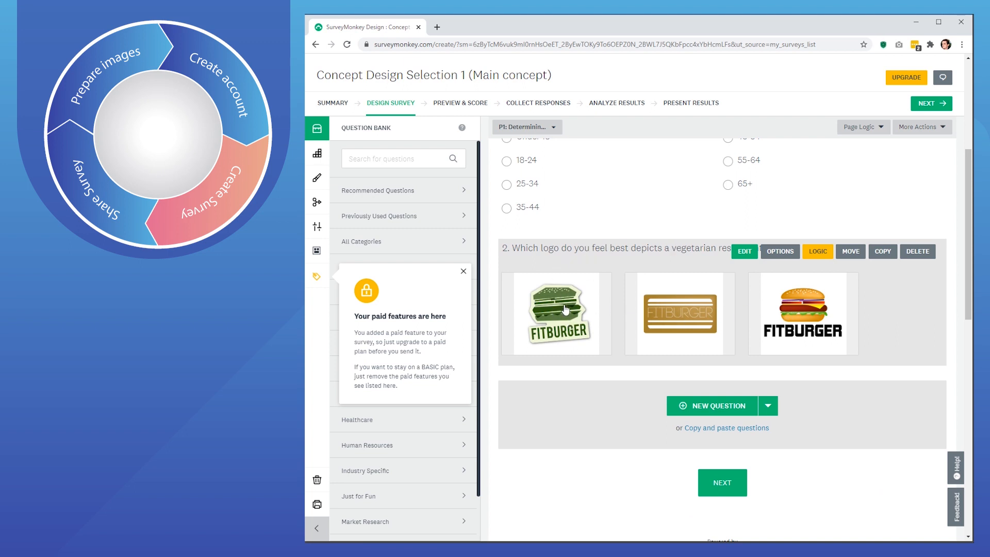
left_click(886, 254)
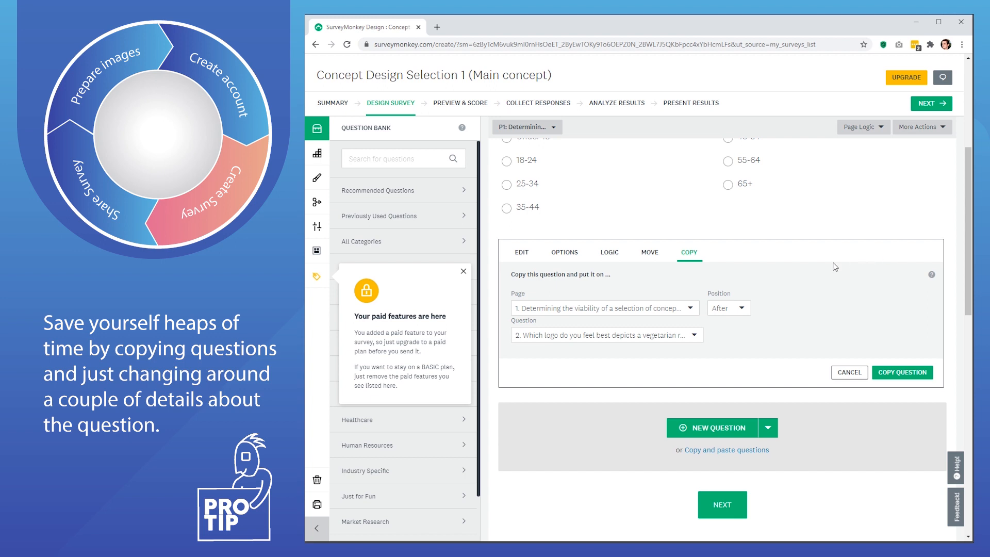
left_click(891, 378)
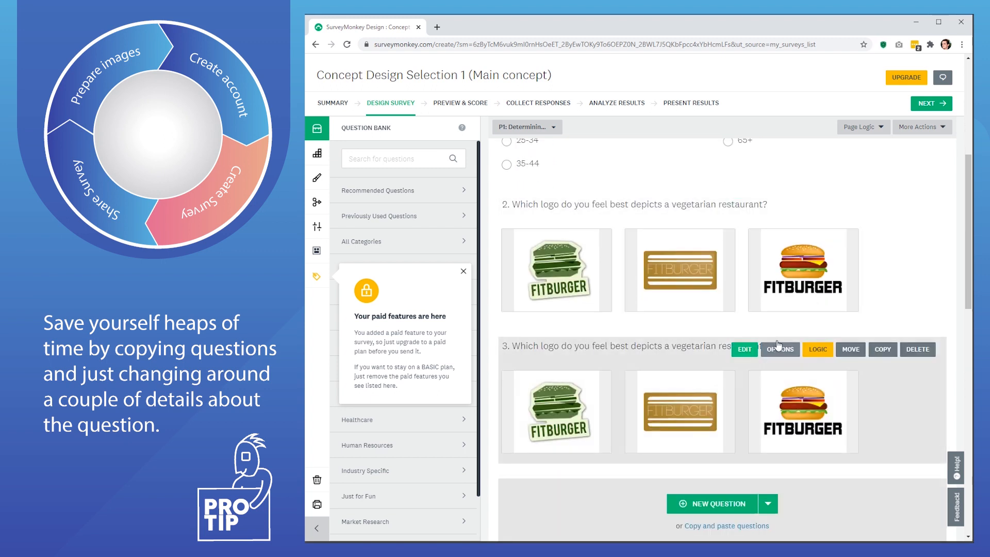
- Reword Q3 to 'Which logo do you feel stands out most to you?' and save it
left_click(745, 350)
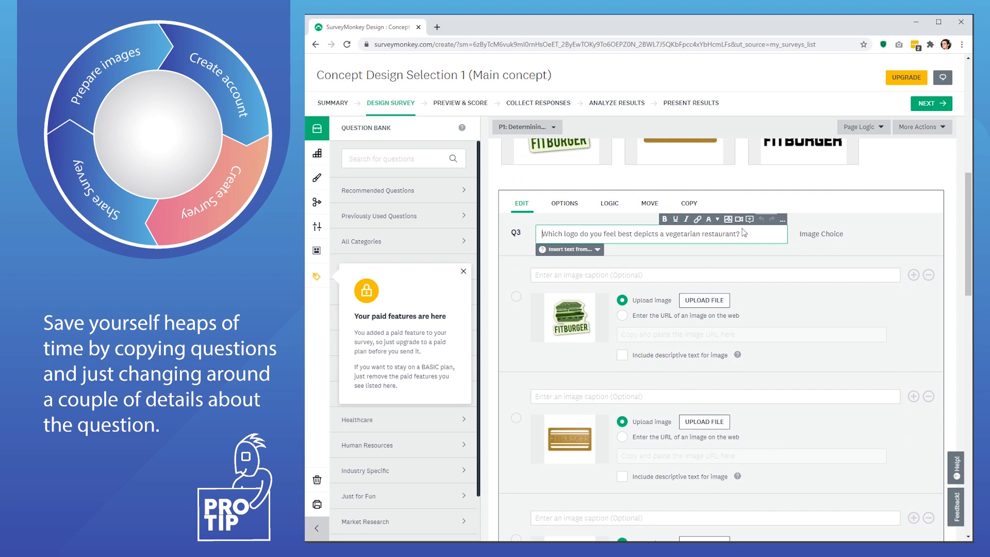
left_click_drag(741, 233, 619, 236)
type("stands out most")
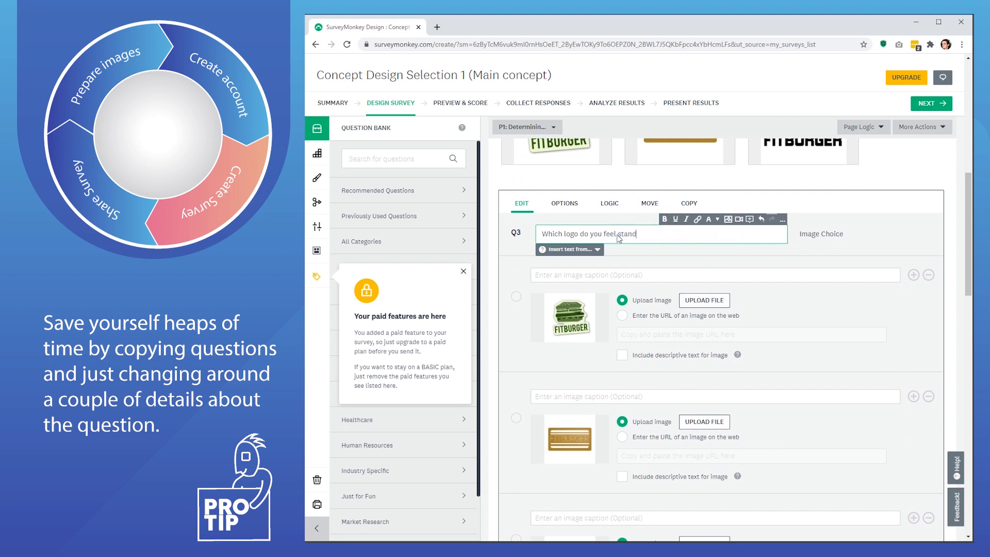
type("you?")
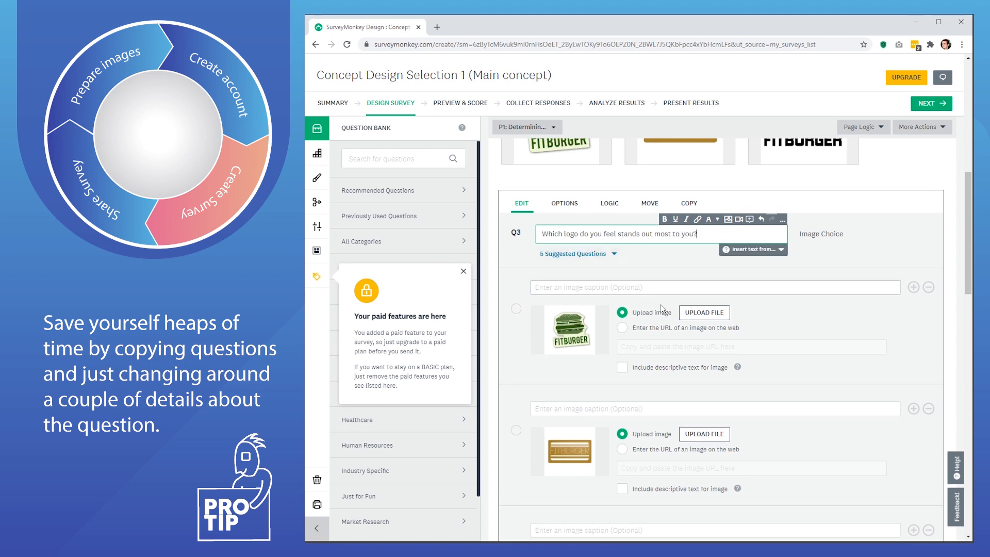
scroll(679, 354, "down", 3)
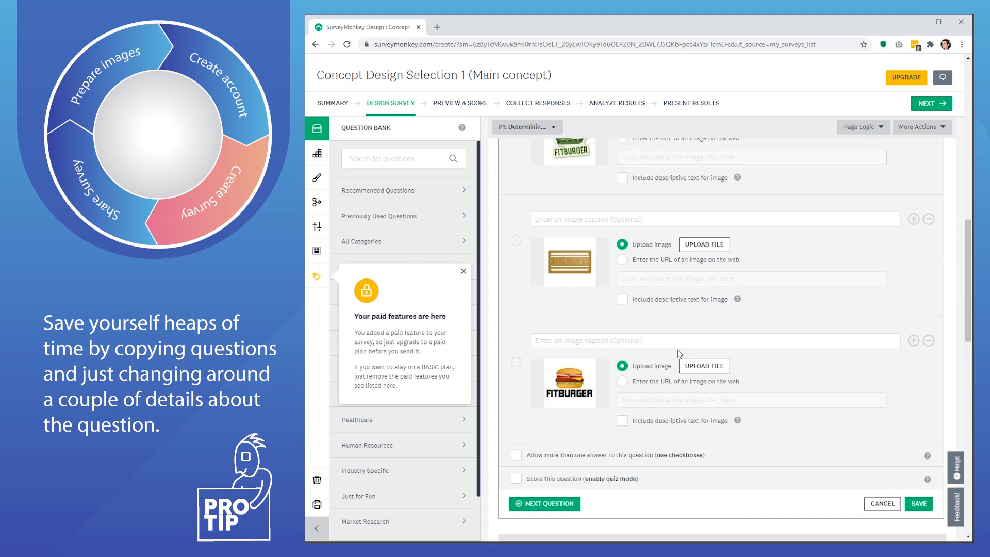
left_click(919, 503)
scroll(688, 325, "up", 5)
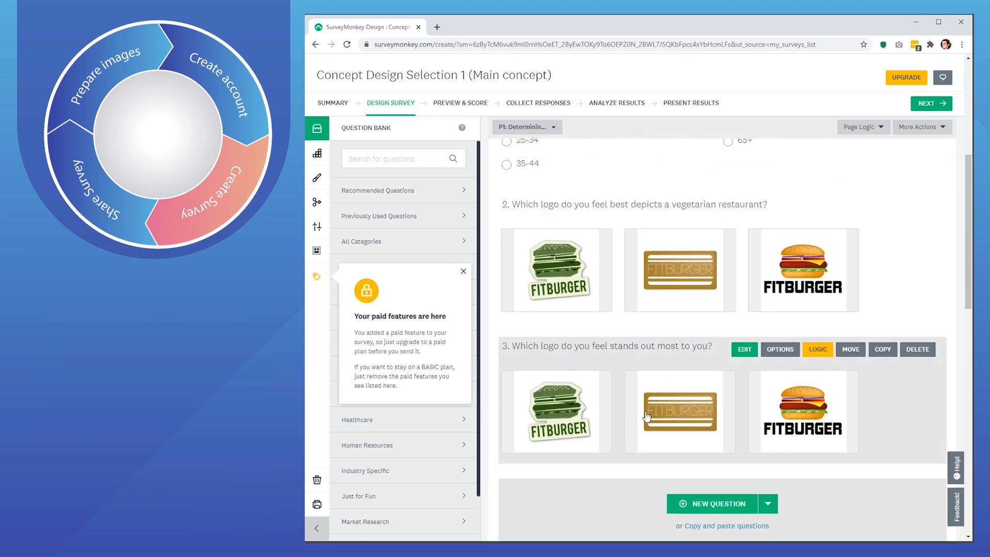
scroll(647, 416, "down", 2)
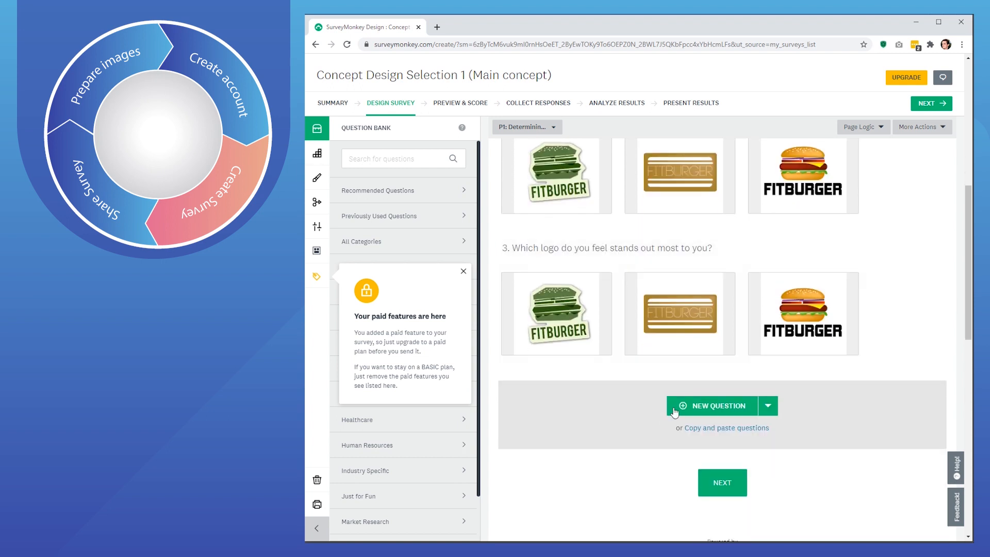
- Insert an Image block below Q3 with the combined Concept 1-3 FITBURGER logos picture and save it
left_click(768, 406)
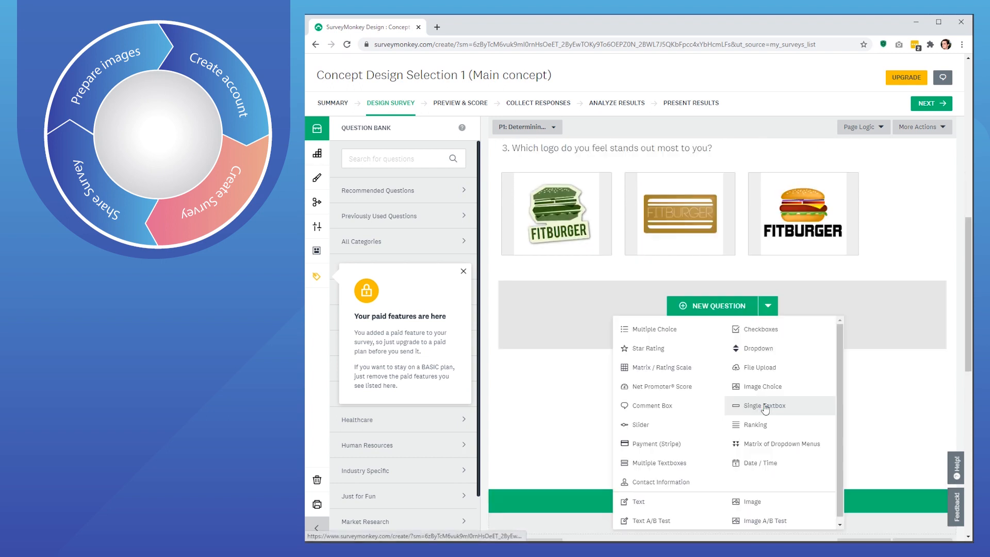
left_click(752, 502)
left_click(689, 255)
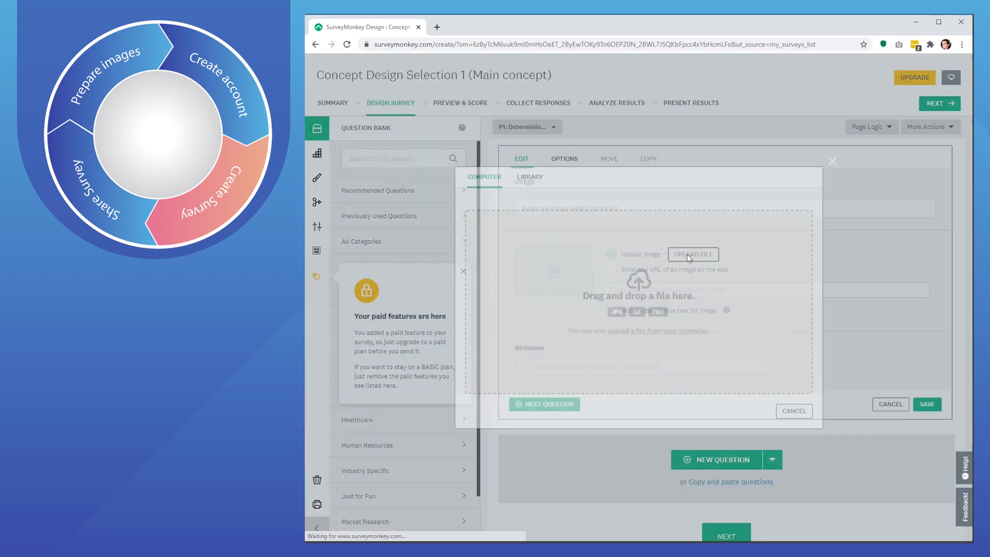
left_click_drag(489, 361, 580, 303)
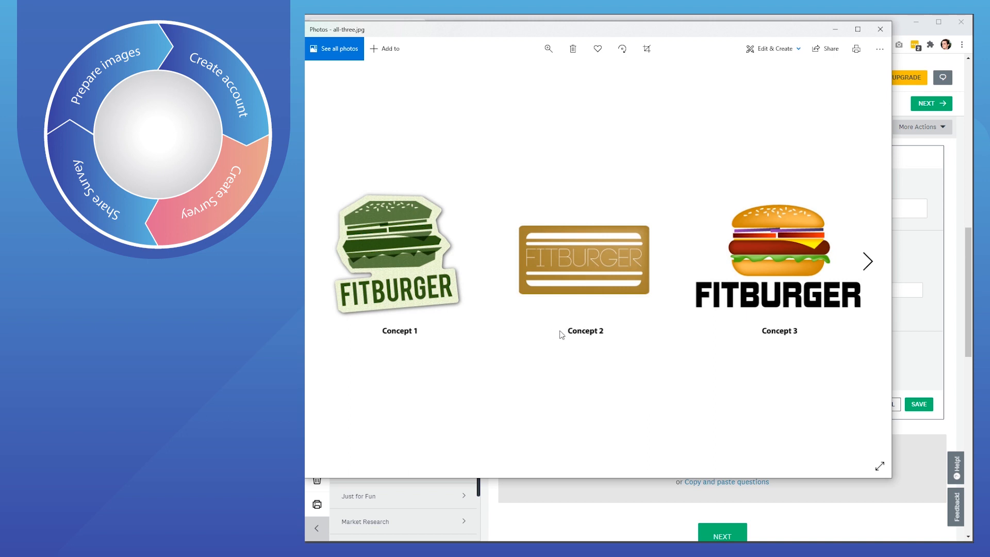
left_click(878, 30)
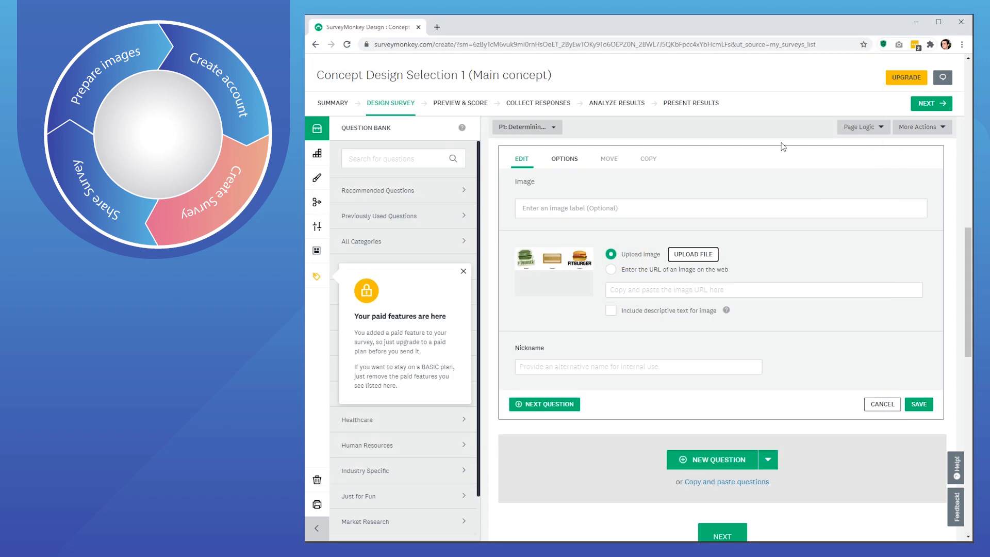
left_click(919, 405)
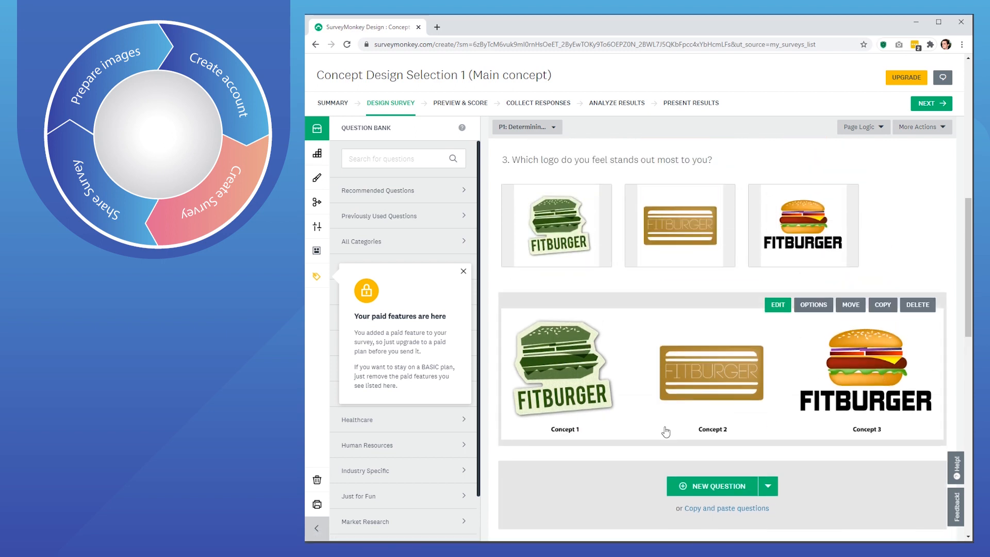
scroll(666, 432, "down", 3)
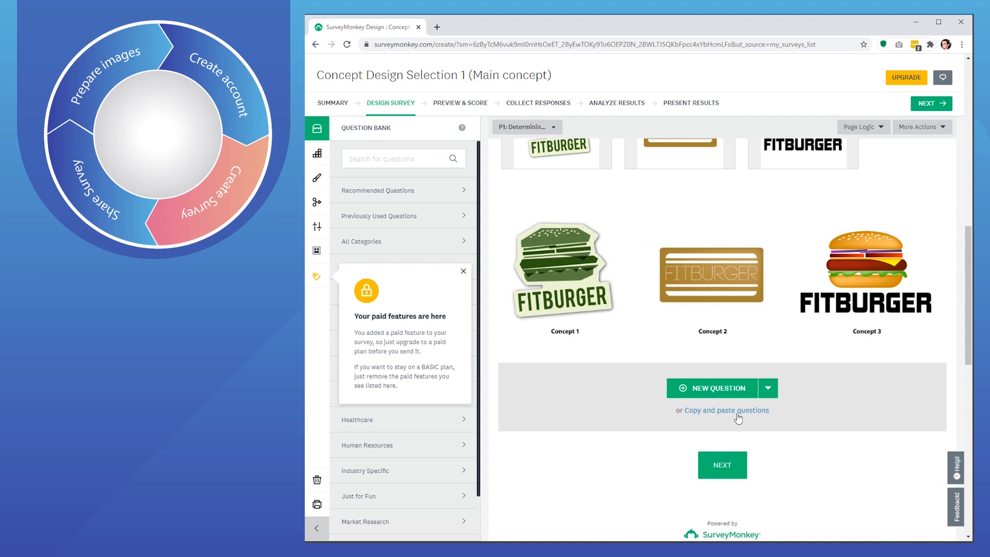
- Add a new question Q4 and set its type to Checkboxes
left_click(767, 339)
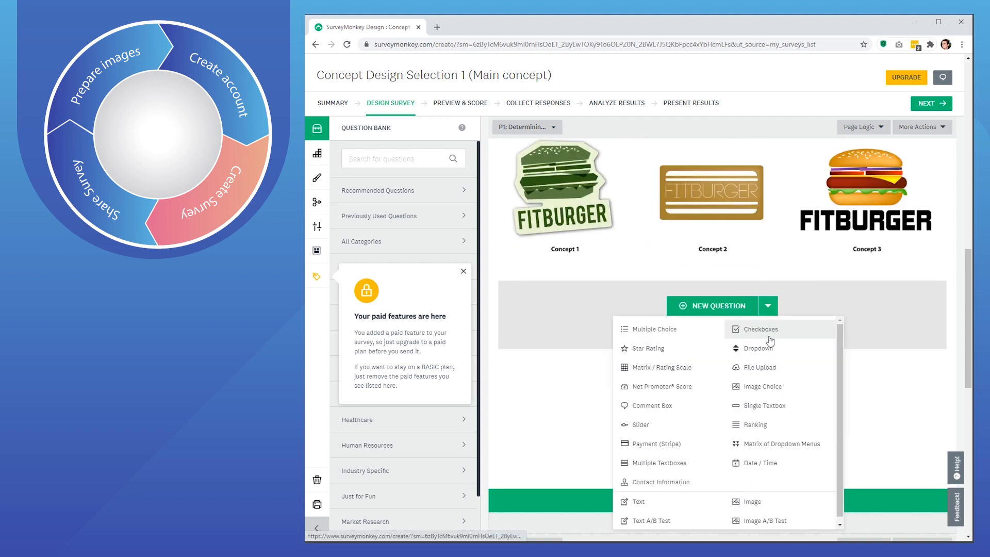
left_click(662, 334)
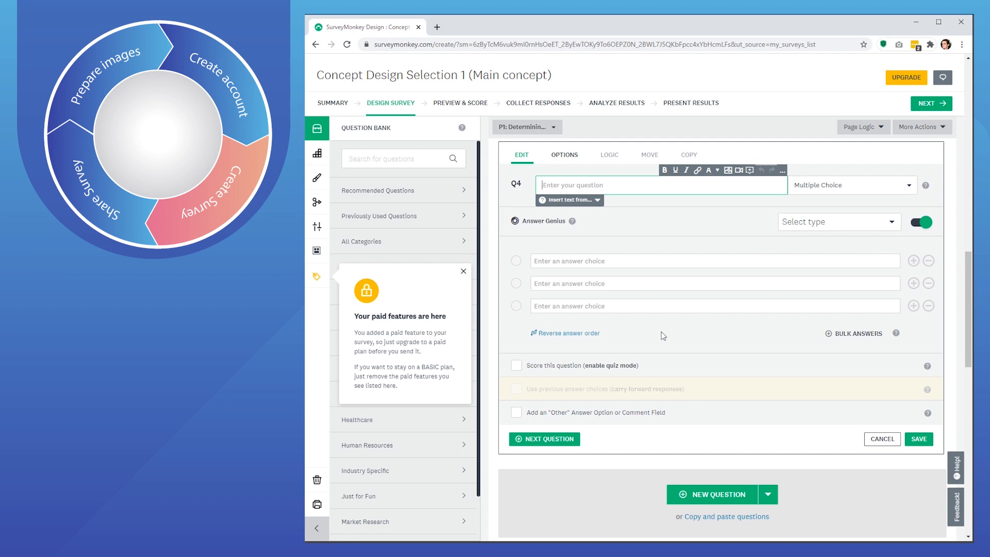
left_click(884, 185)
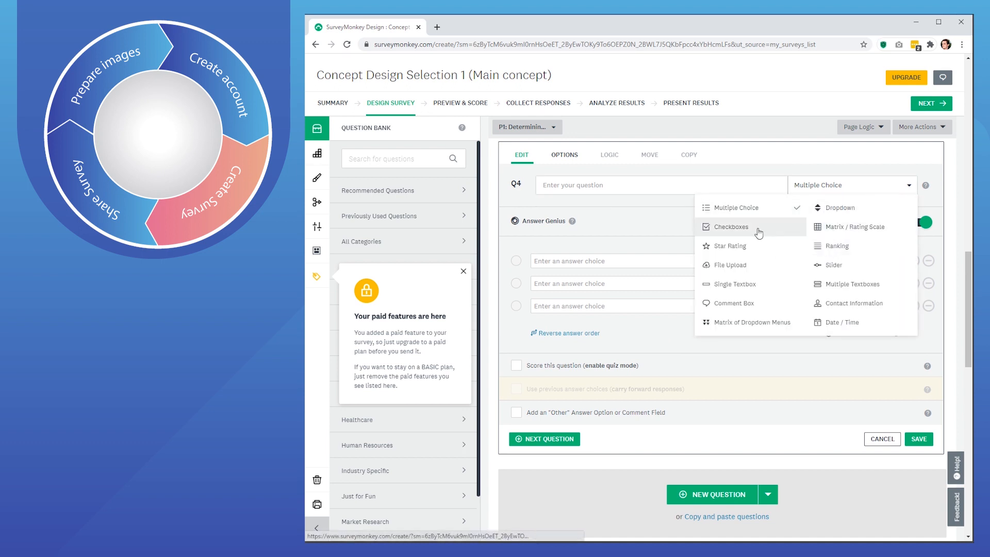
left_click(737, 227)
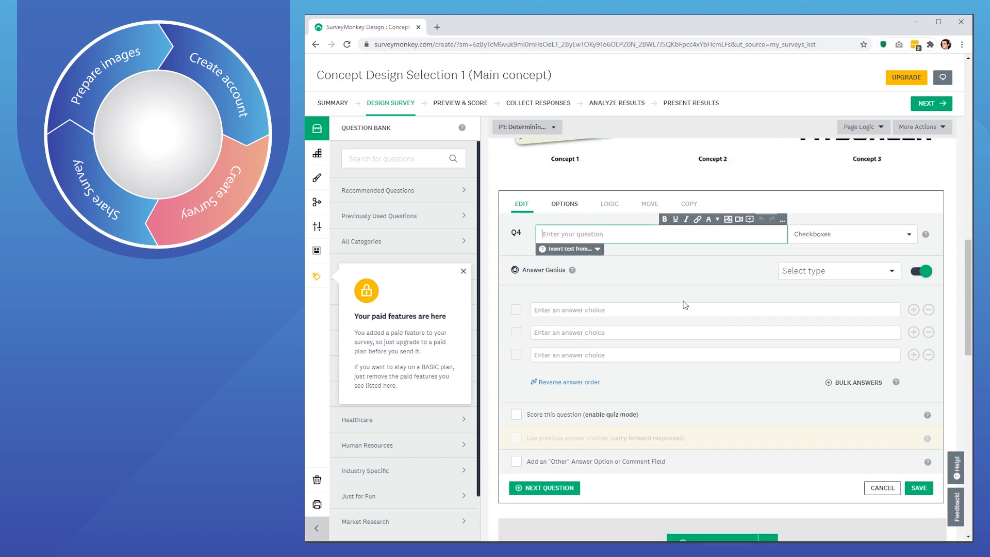
- Enter Q4's text: 'Looking at concept 1. Select three keywords you feel best describes this business from the list below'
scroll(685, 304, "up", 2)
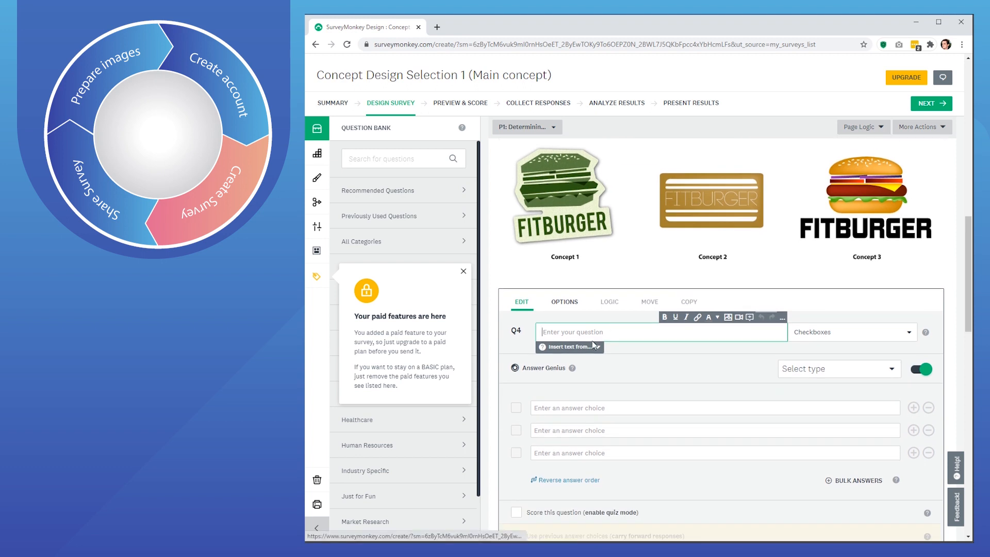
type("L")
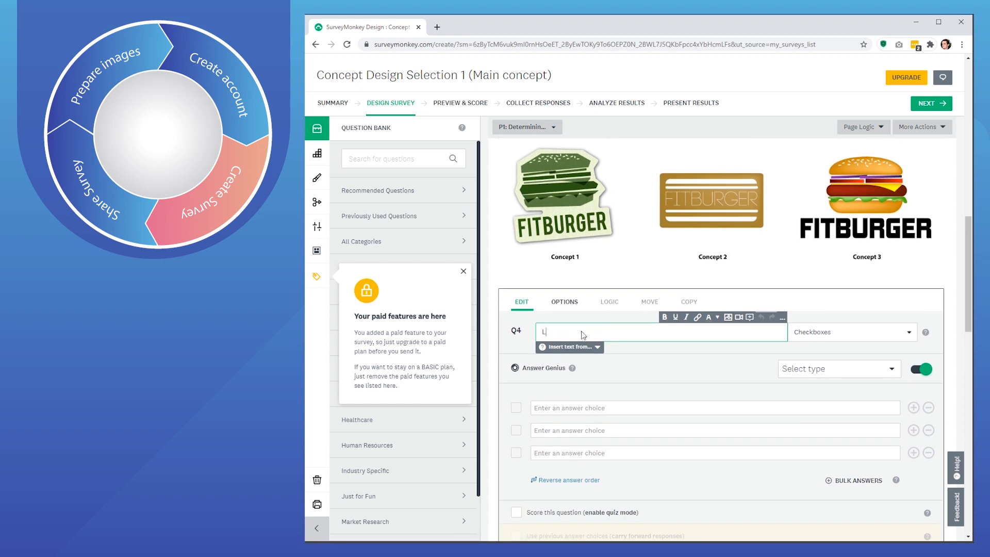
type("ooking at concept 1")
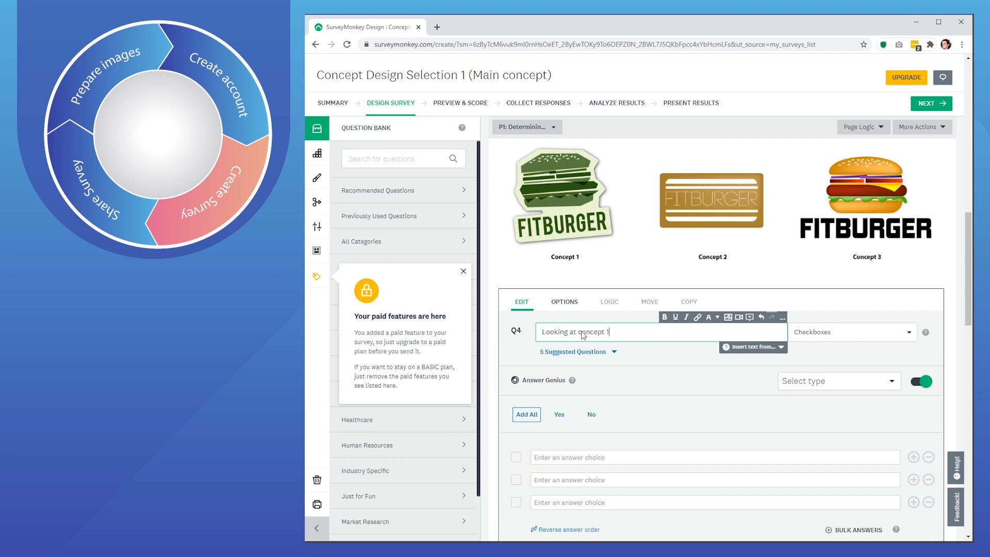
type(". Select three keywro")
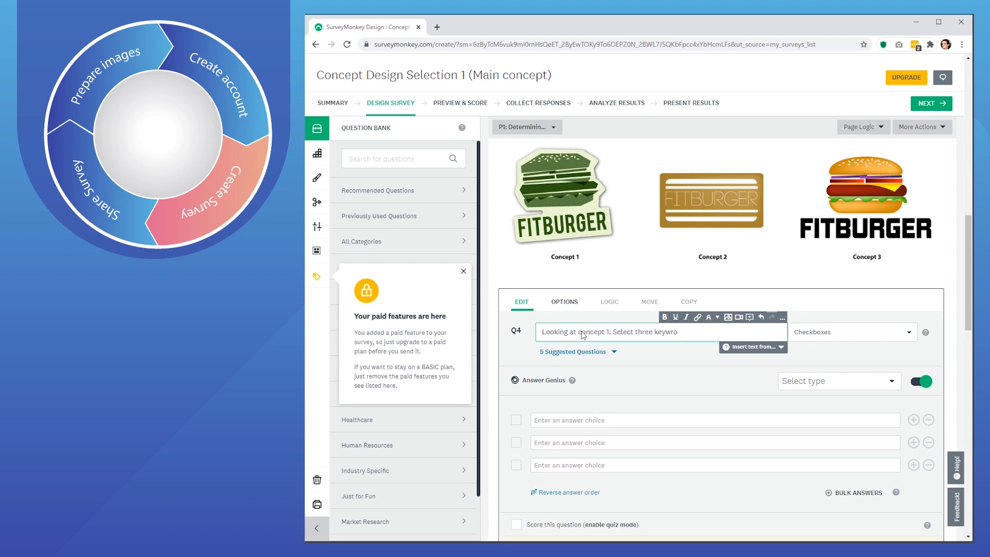
type("ords you feel be")
type("st descre")
type("ibes thi")
type("s business")
type(" from the list bel")
type("ow")
left_click(825, 318)
scroll(790, 347, "down", 1)
scroll(623, 357, "up", 1)
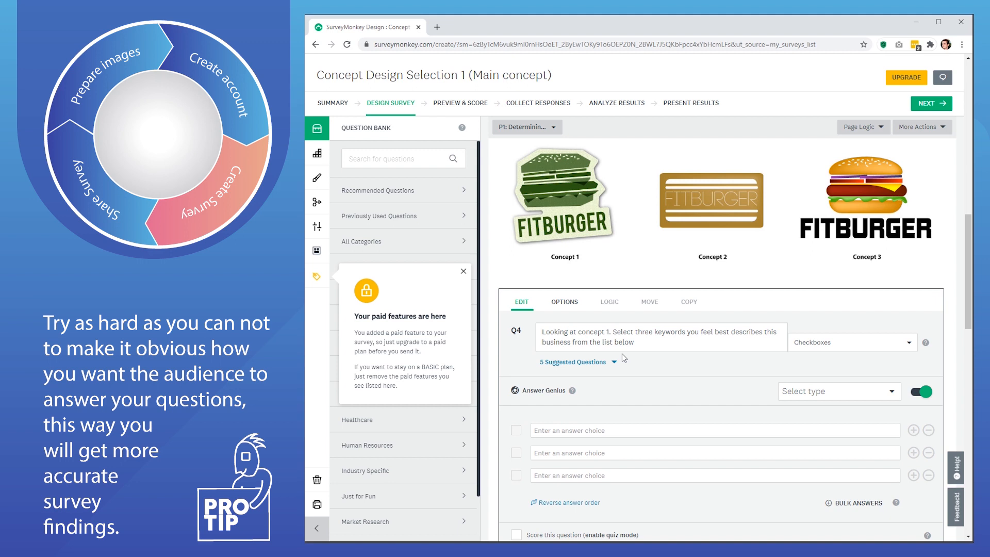
left_click(645, 348)
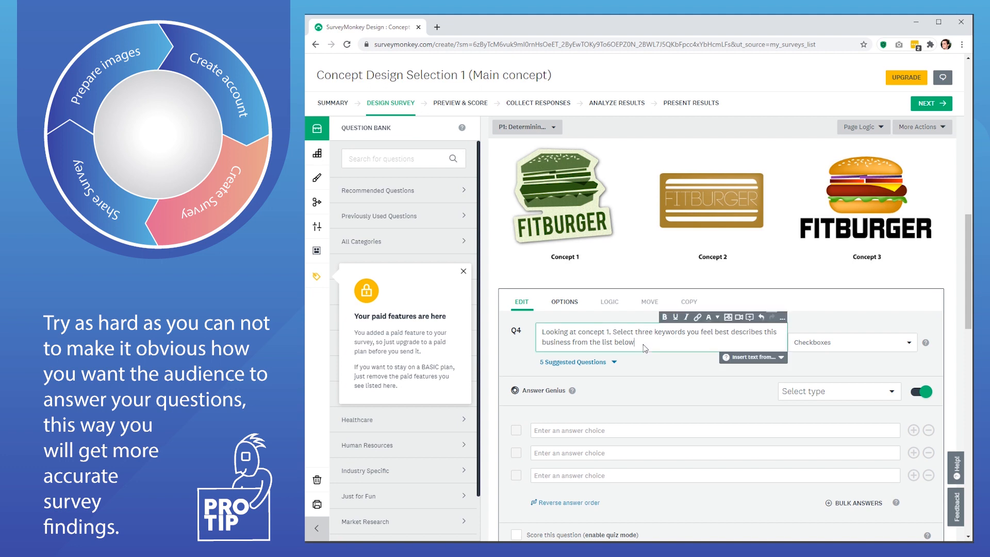
left_click(655, 373)
scroll(655, 376, "down", 1)
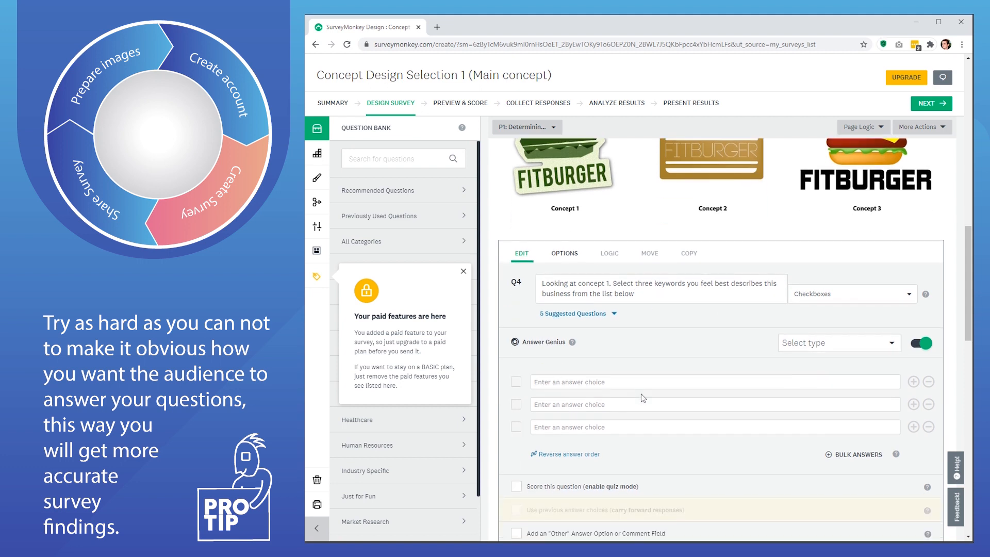
- Enter Q4 answer choices Expensive, Cheap, Fast Food, Unhealthy and Healthy
left_click(610, 381)
type("Exp")
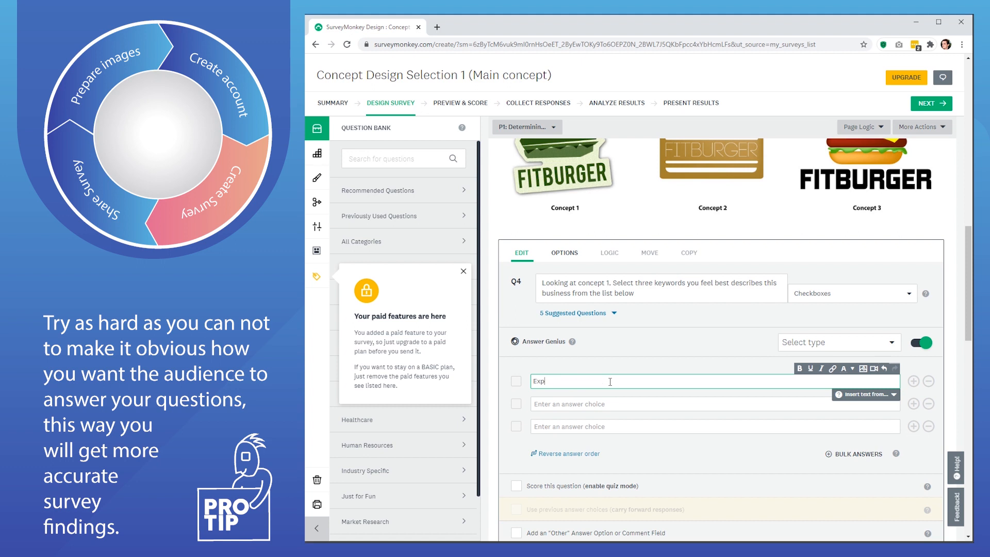
type("ensive")
left_click(591, 405)
type("Cheap")
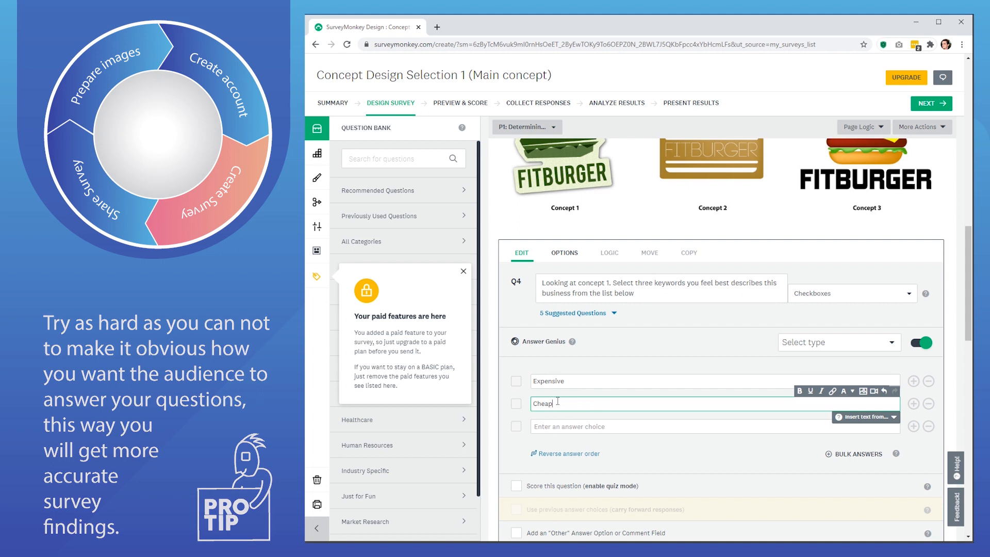
left_click(573, 427)
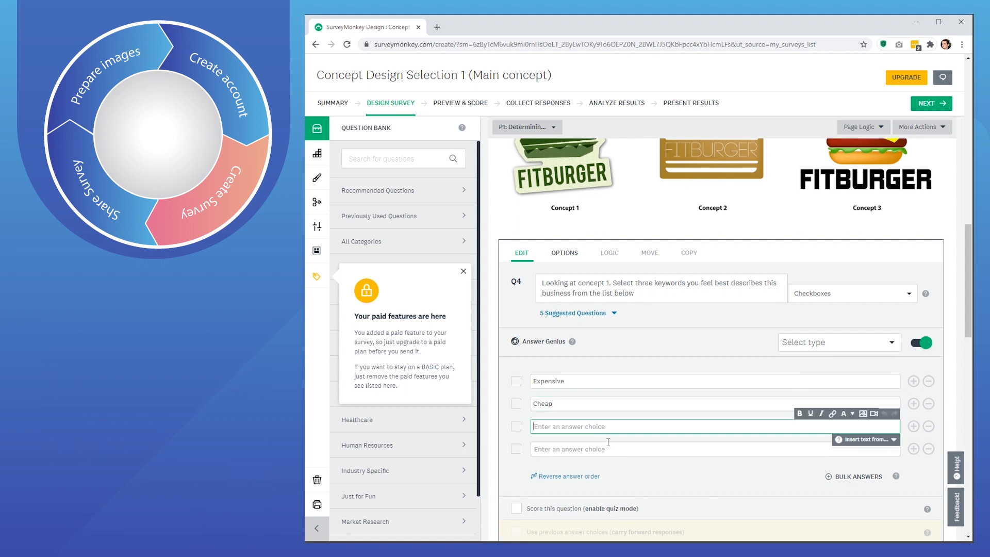
type("fast Food")
left_click_drag(536, 427, 533, 427)
type("F")
left_click(564, 447)
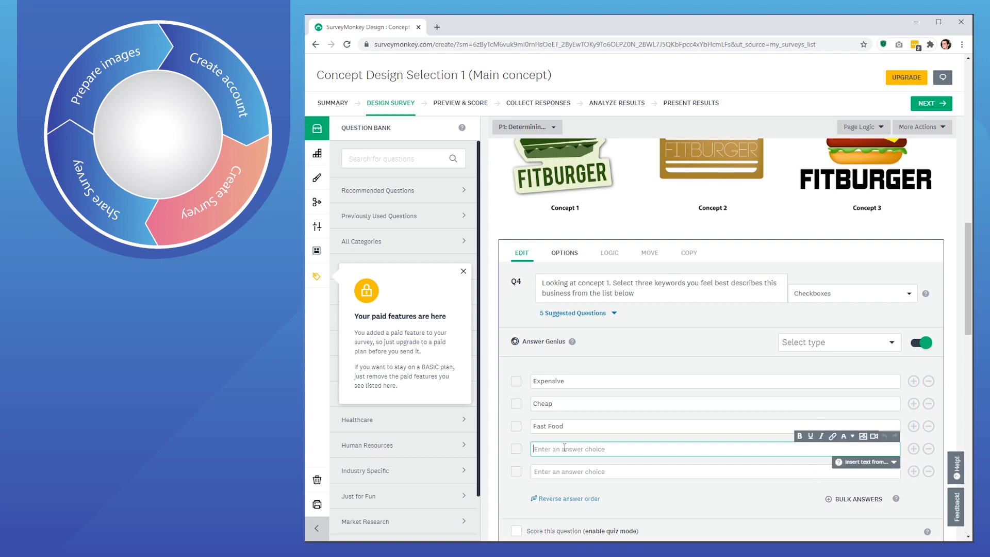
type("Unhealthy")
left_click(559, 471)
type("Healthy")
- Add the remaining choices Youthful, Environmentally Conscious, Tasty and Prmium Quality
left_click(559, 487)
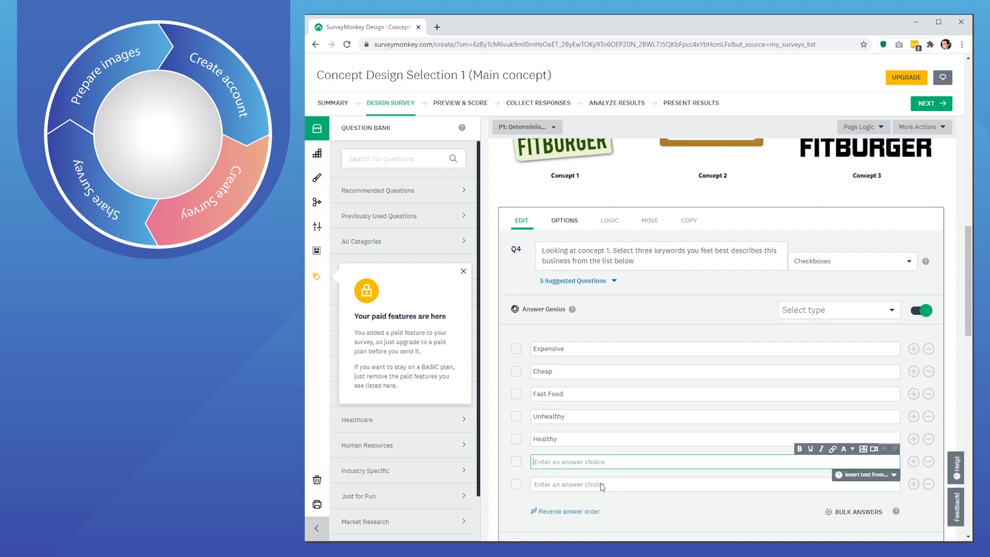
scroll(600, 483, "down", 1)
type("Youthful")
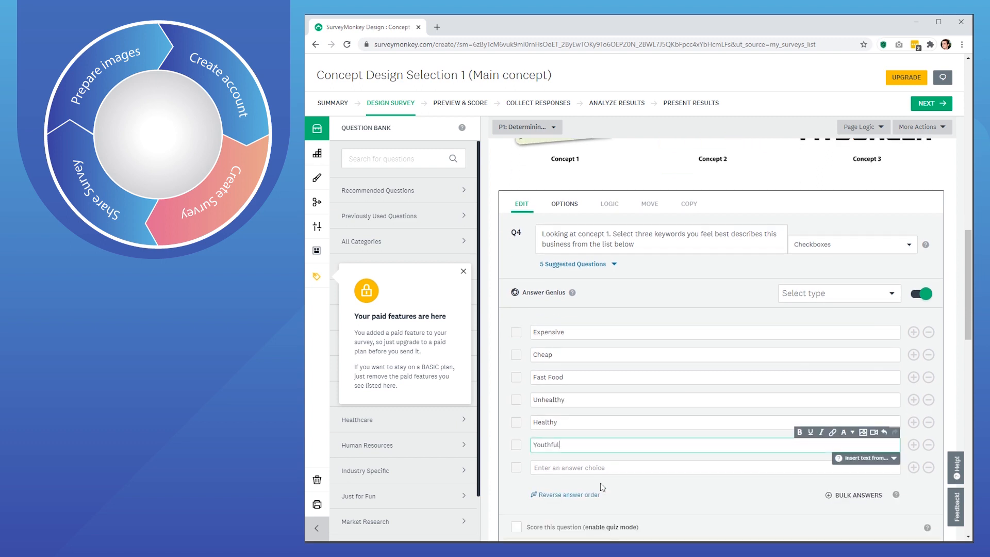
left_click(573, 468)
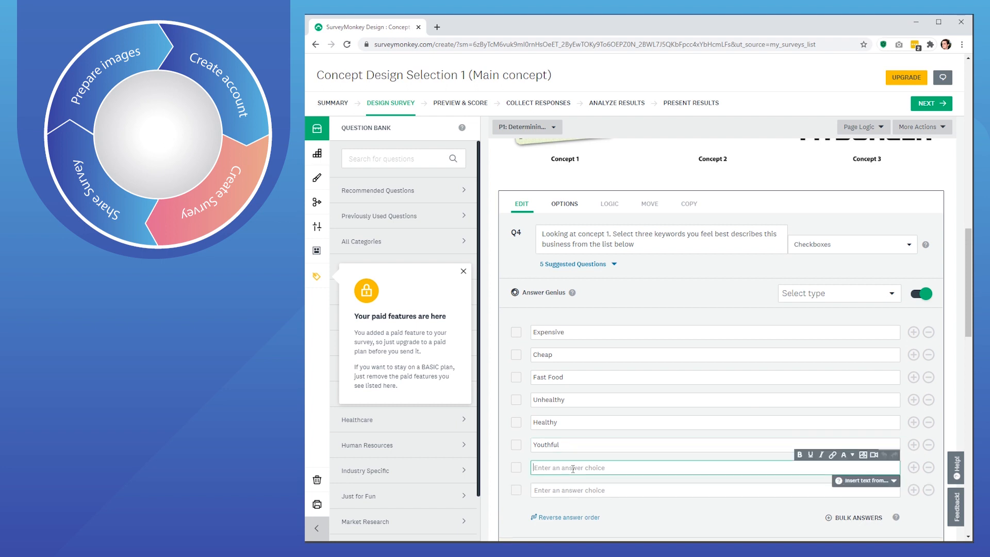
scroll(573, 469, "up", 3)
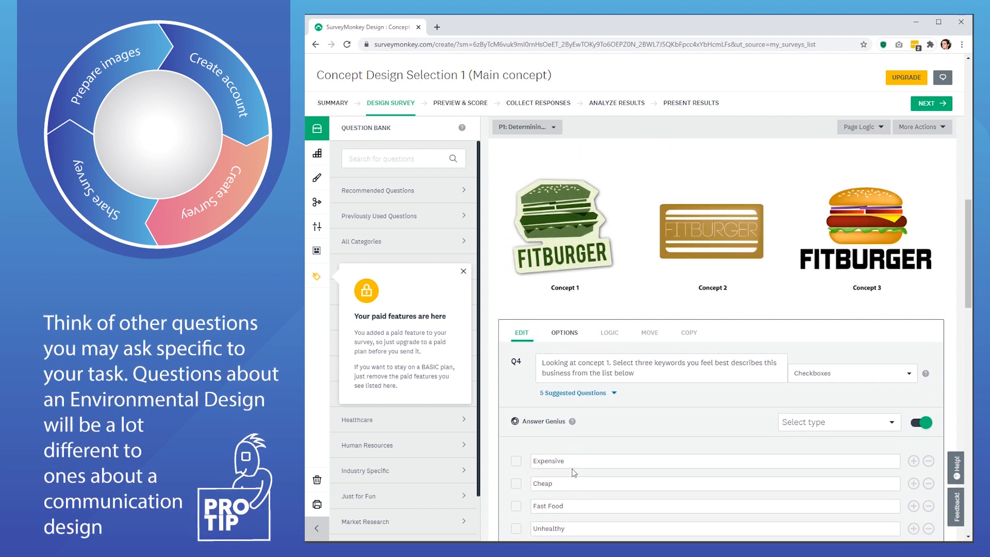
scroll(573, 469, "down", 4)
type("Environmentally Conscious")
left_click(555, 441)
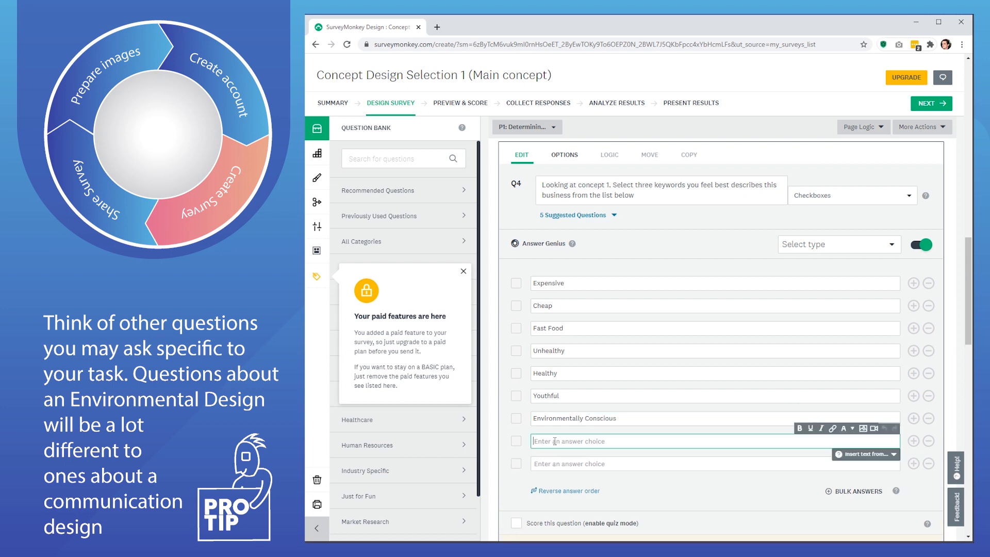
scroll(573, 451, "up", 3)
scroll(573, 449, "down", 3)
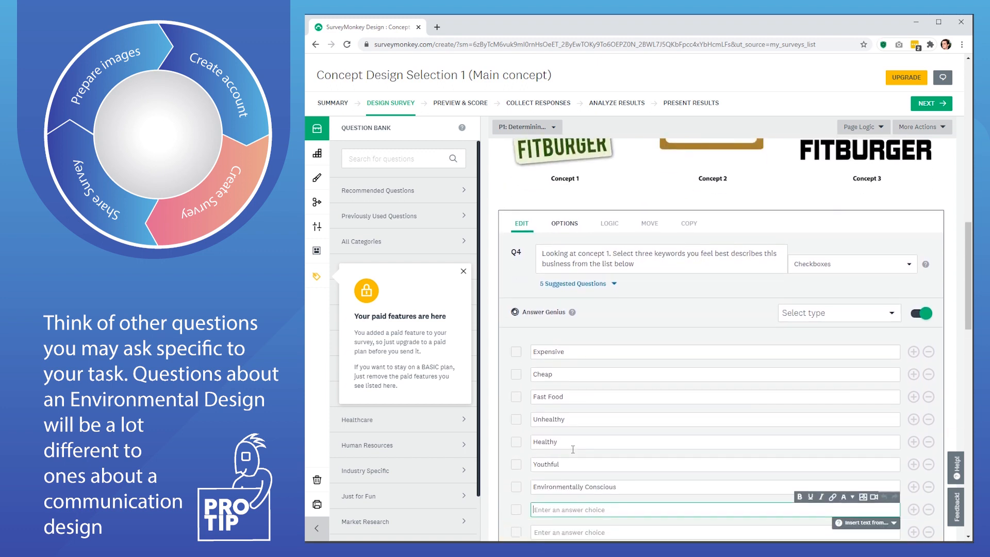
scroll(574, 453, "up", 3)
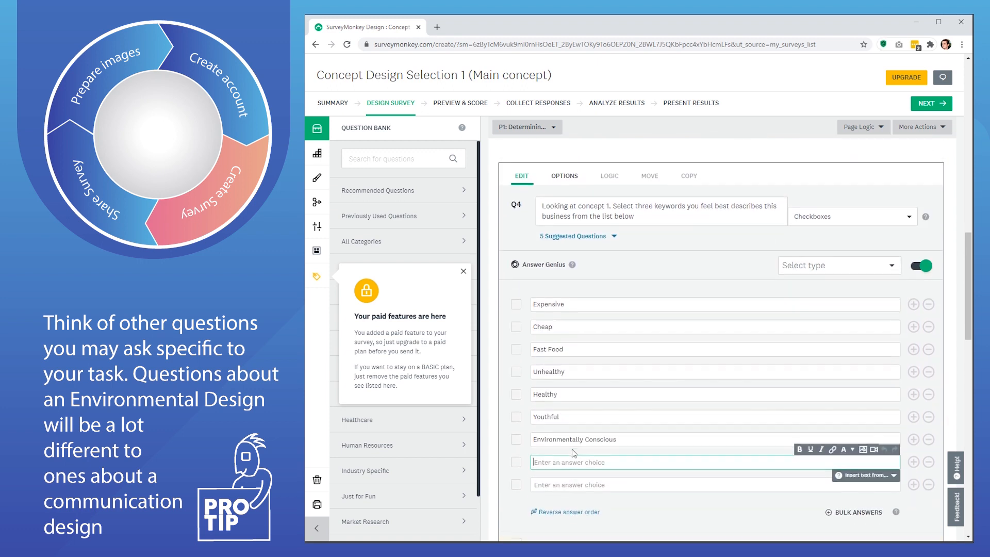
scroll(574, 453, "down", 3)
type("Tasty")
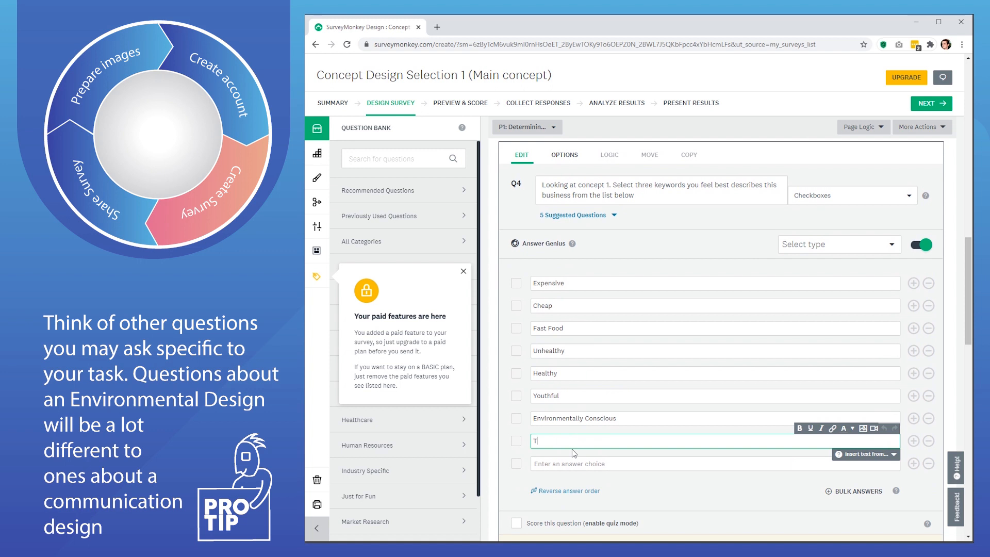
left_click(566, 466)
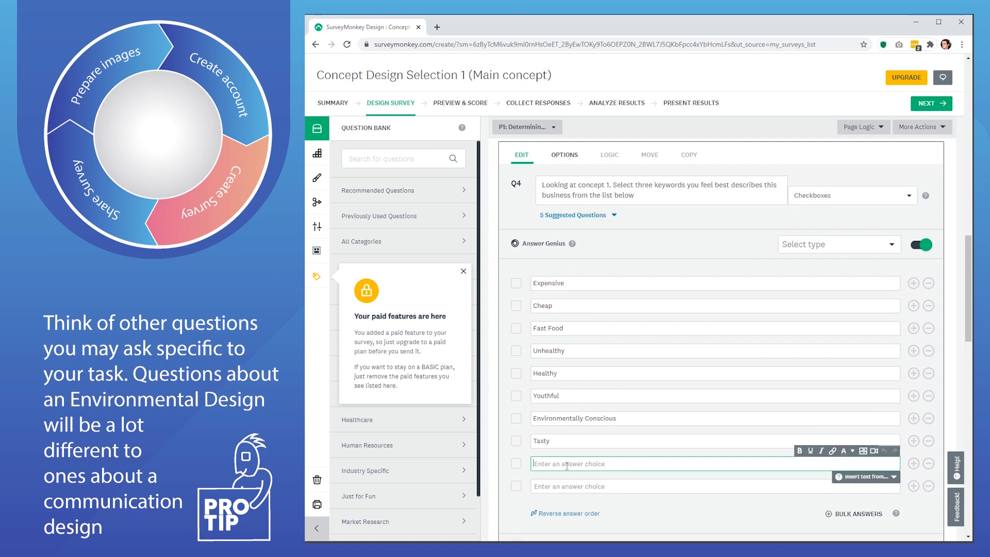
scroll(616, 434, "up", 3)
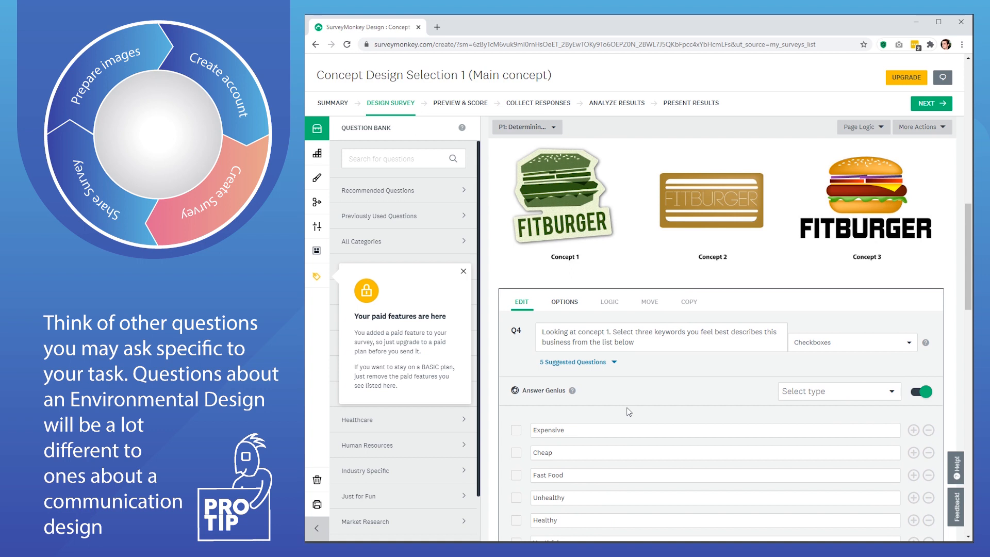
scroll(629, 411, "down", 3)
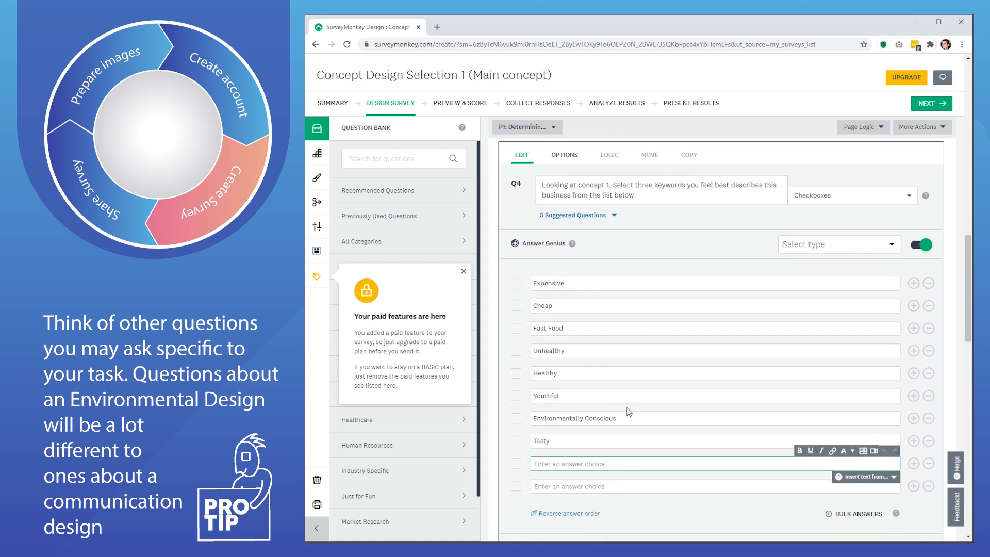
scroll(629, 412, "down", 1)
type("Prmius")
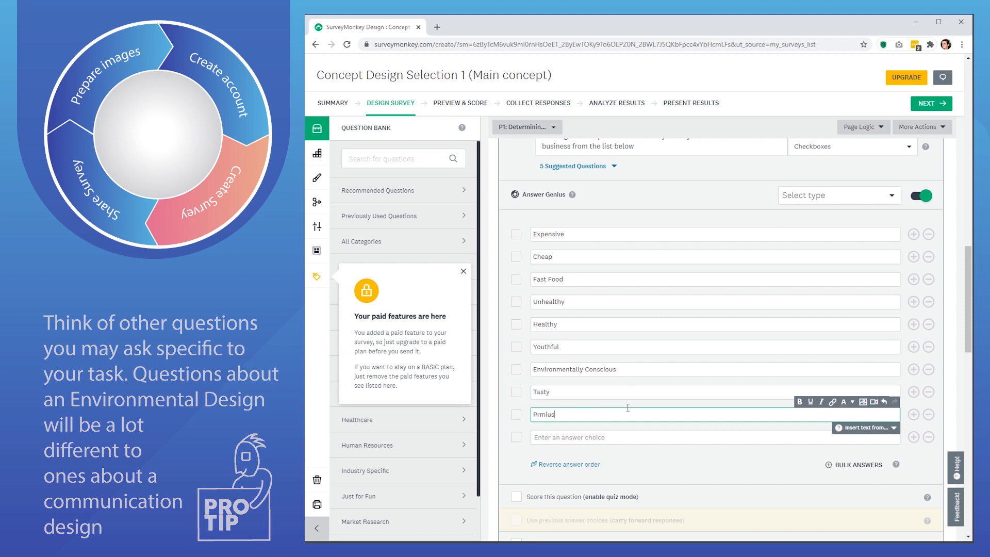
key("BackSpace")
type("m Quality")
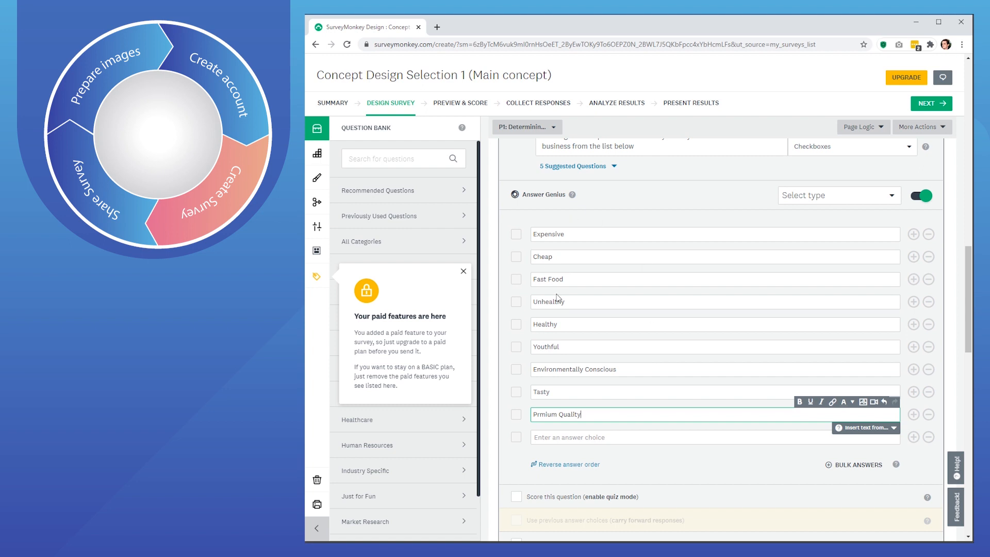
scroll(567, 314, "up", 1)
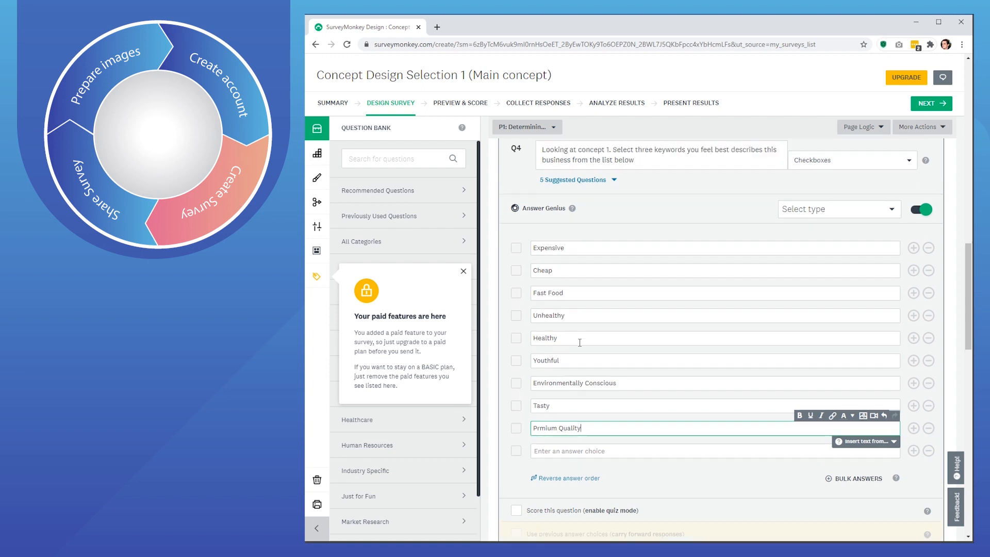
- Save the Q4 checkboxes question so its nine keywords show beneath the concepts image block
scroll(588, 352, "up", 1)
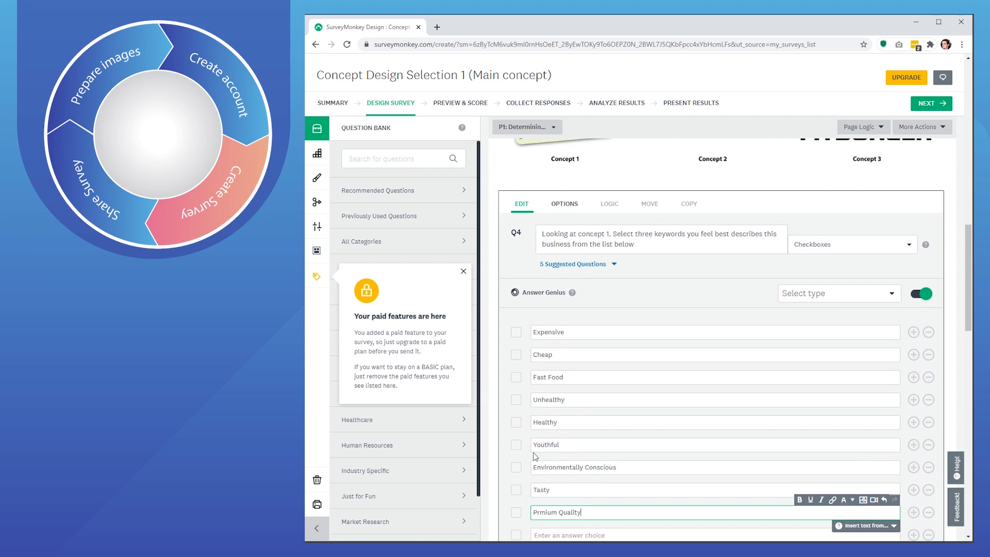
scroll(542, 486, "down", 1)
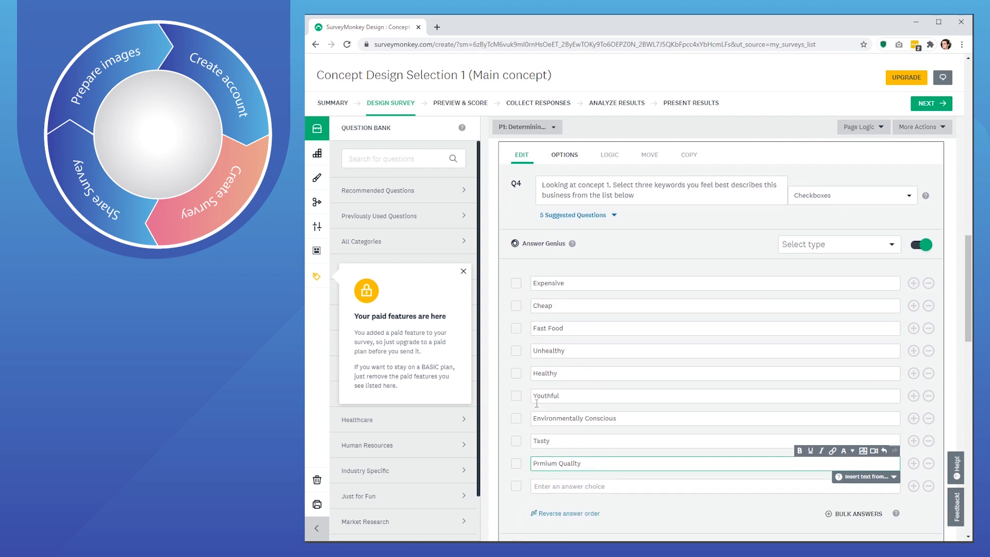
scroll(657, 396, "up", 2)
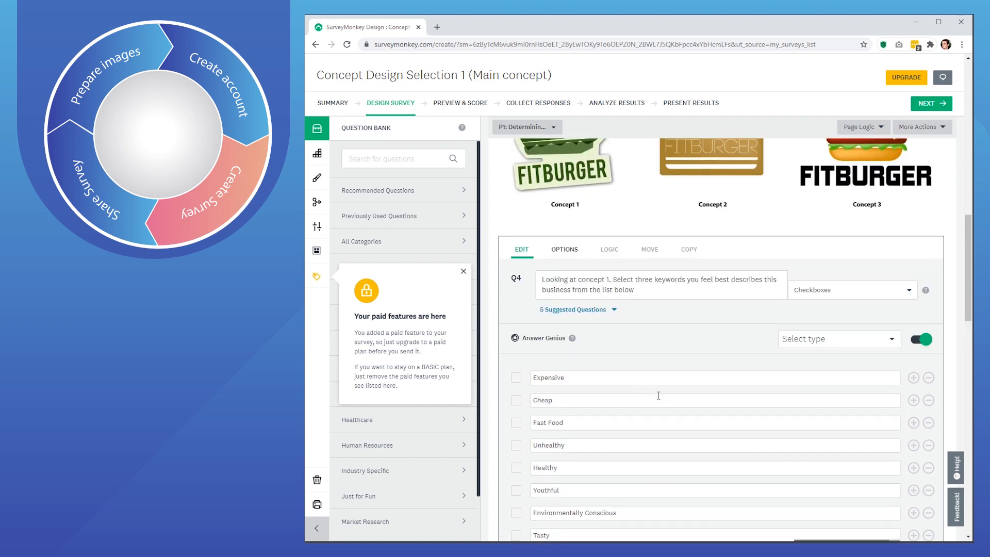
scroll(634, 265, "down", 1)
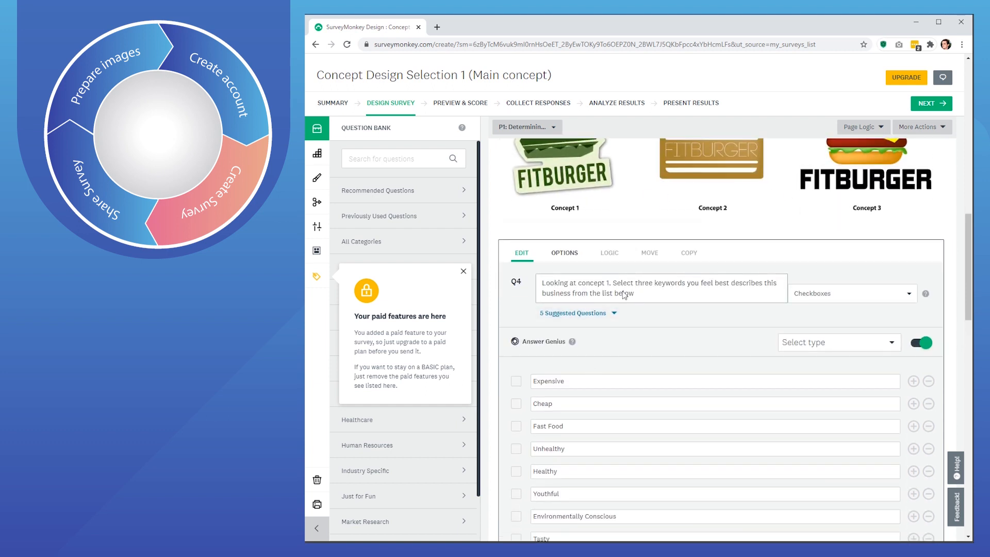
scroll(557, 320, "down", 2)
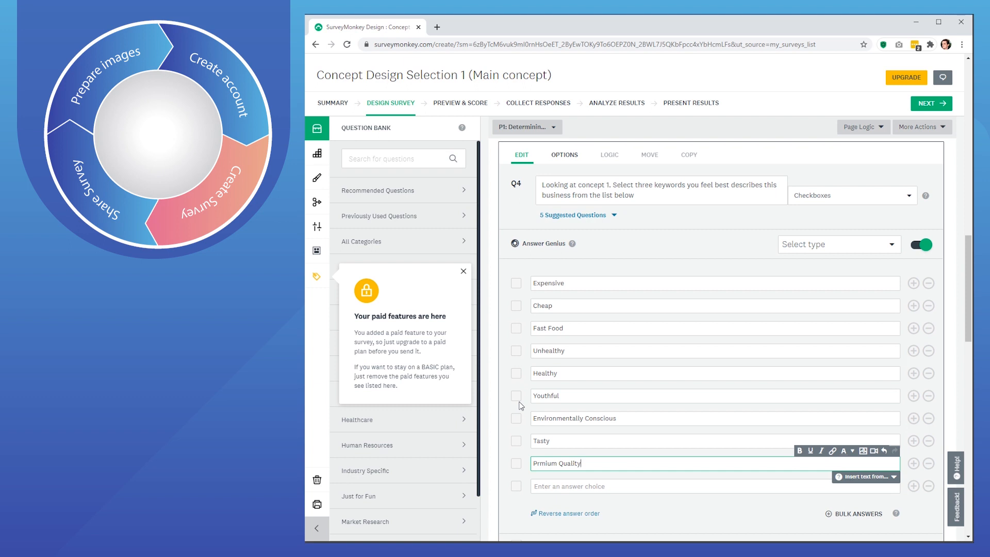
scroll(519, 403, "down", 3)
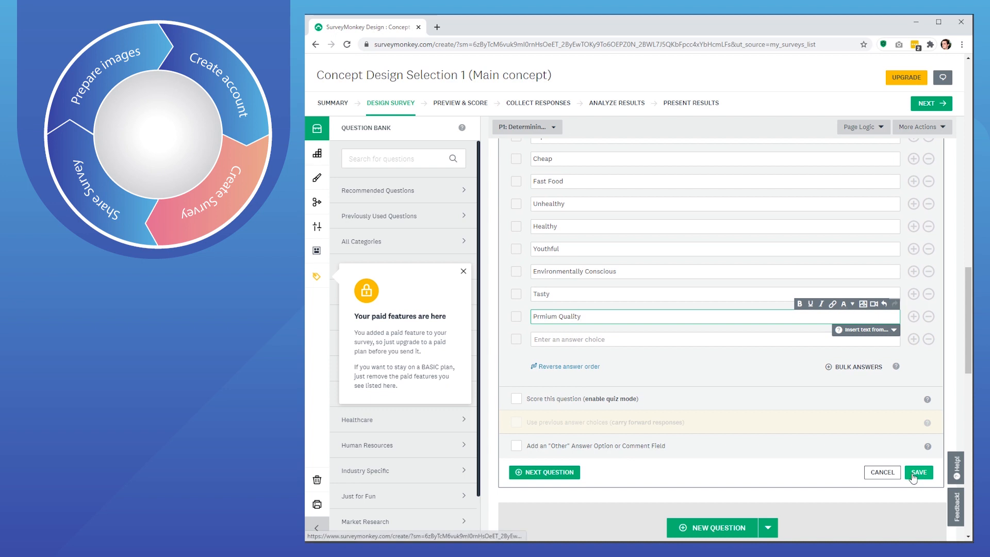
left_click(916, 474)
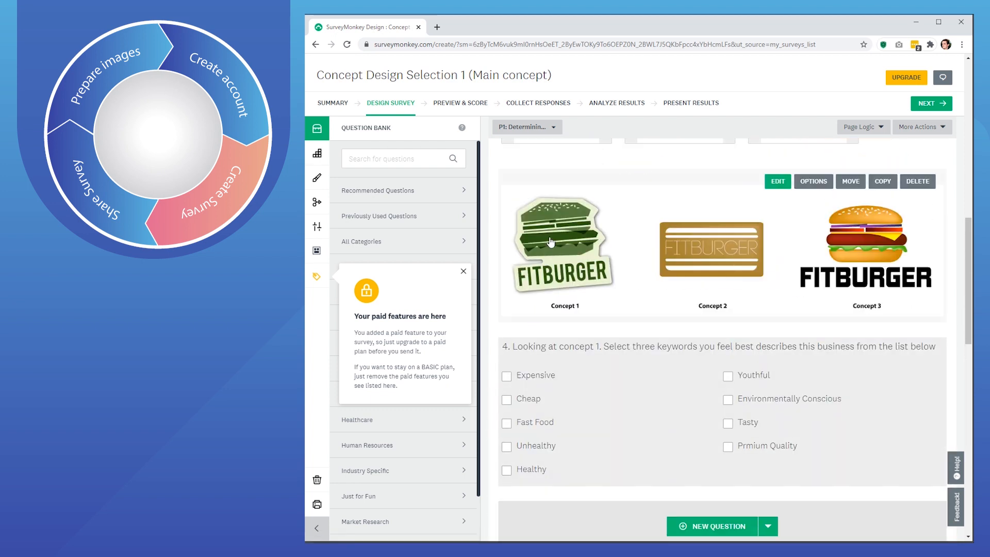
- Review the survey's questions and open Q4's copy settings, placing a duplicate after Q4 on page 1
scroll(553, 328, "up", 15)
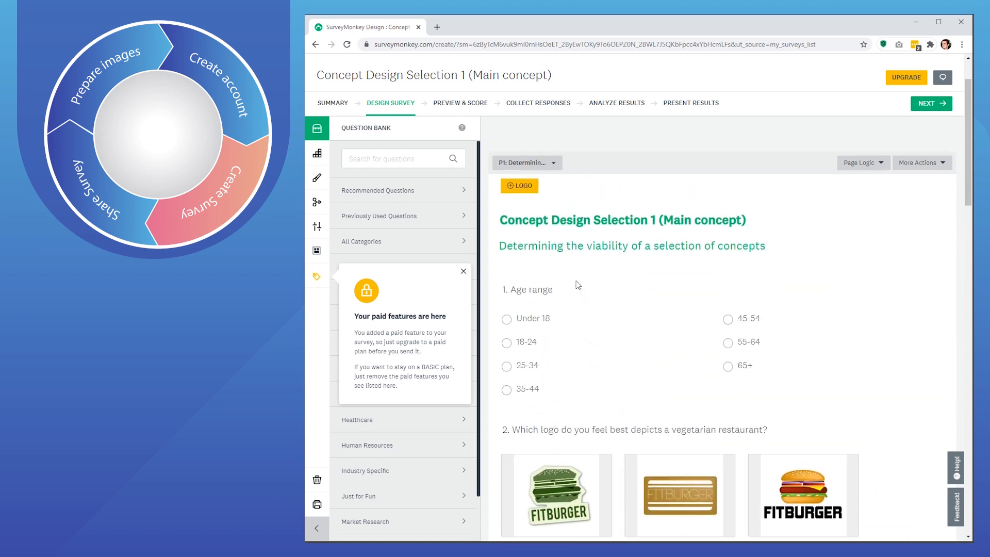
scroll(581, 300, "down", 5)
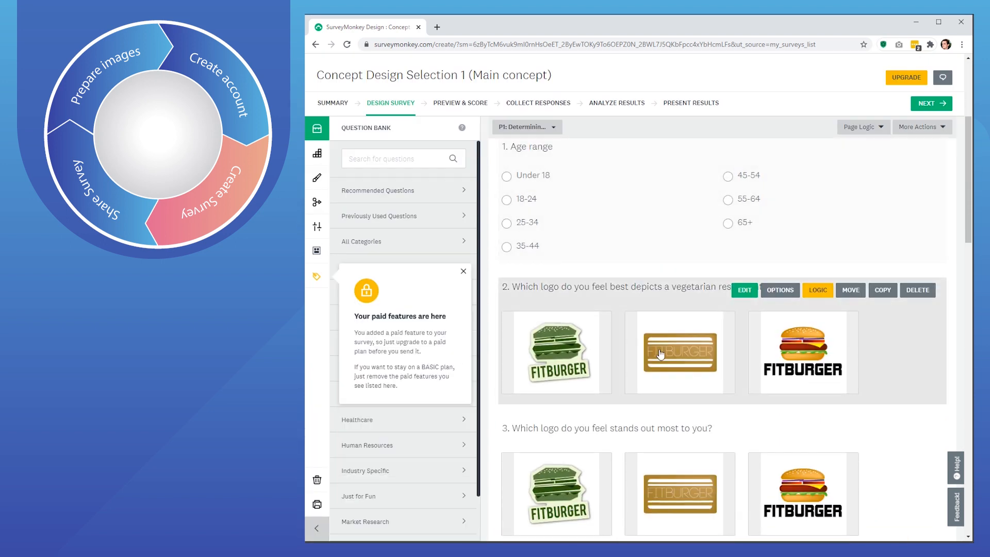
scroll(665, 376, "down", 2)
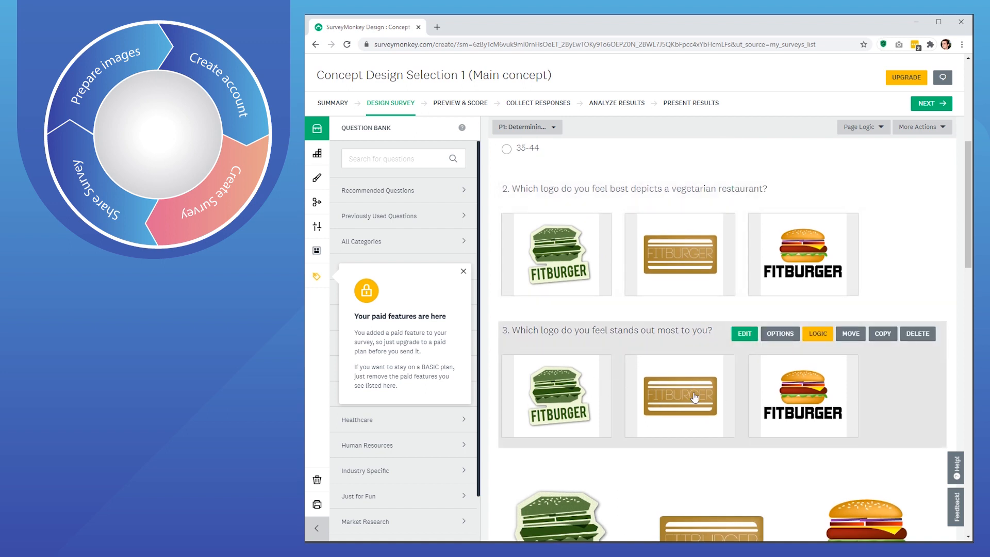
scroll(710, 405, "down", 3)
scroll(710, 405, "down", 4)
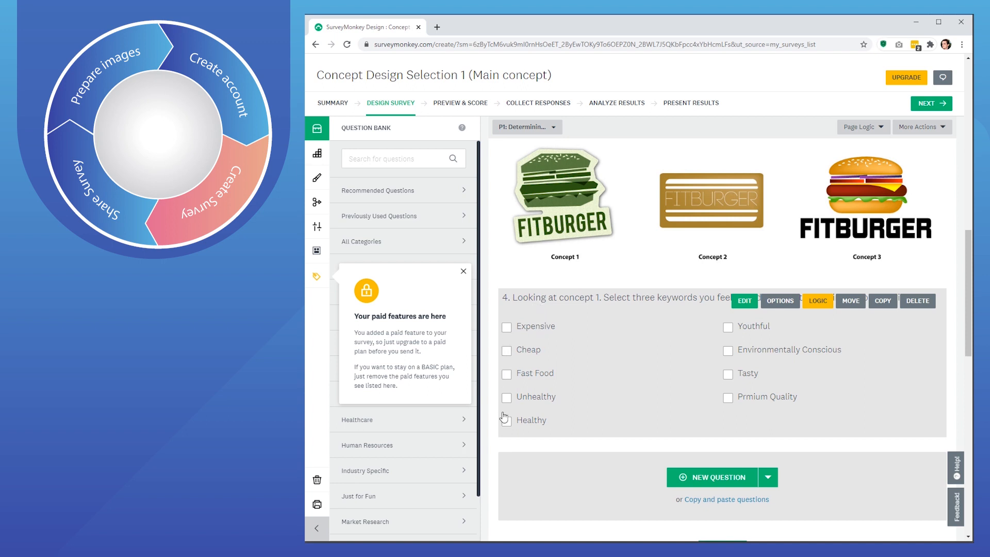
left_click(882, 301)
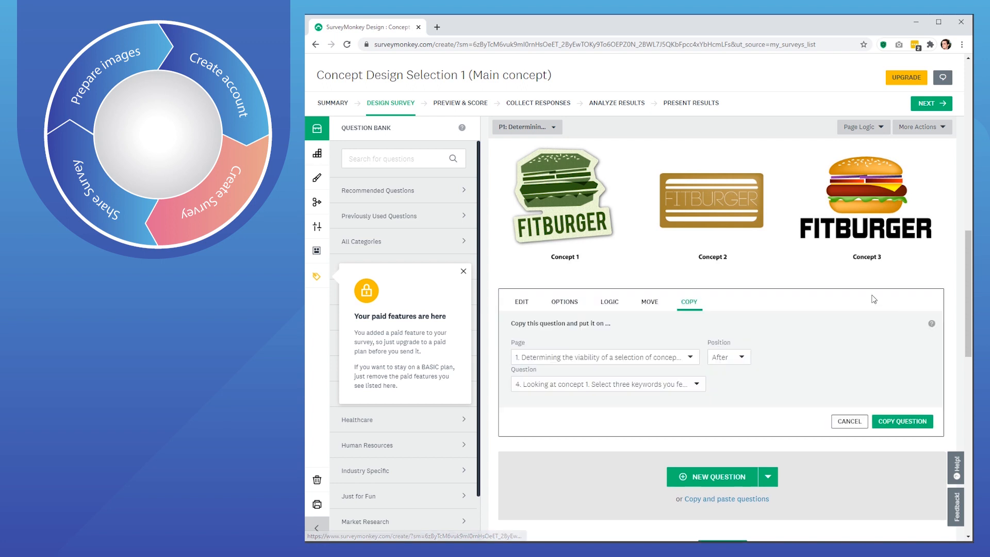
- Copy Q4 as Q5, change 'concept 1' to 'concept 2' in its text, and save it
left_click(893, 422)
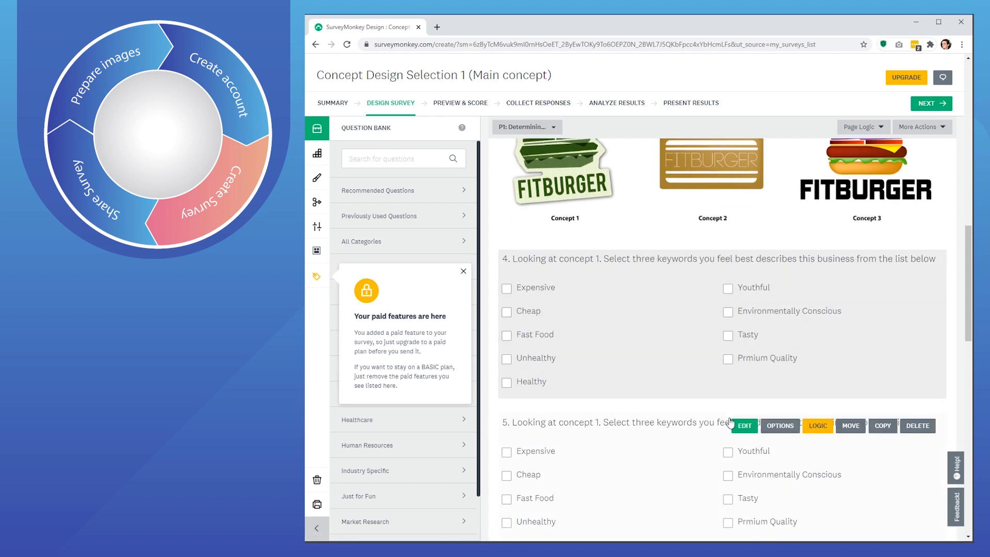
left_click(743, 425)
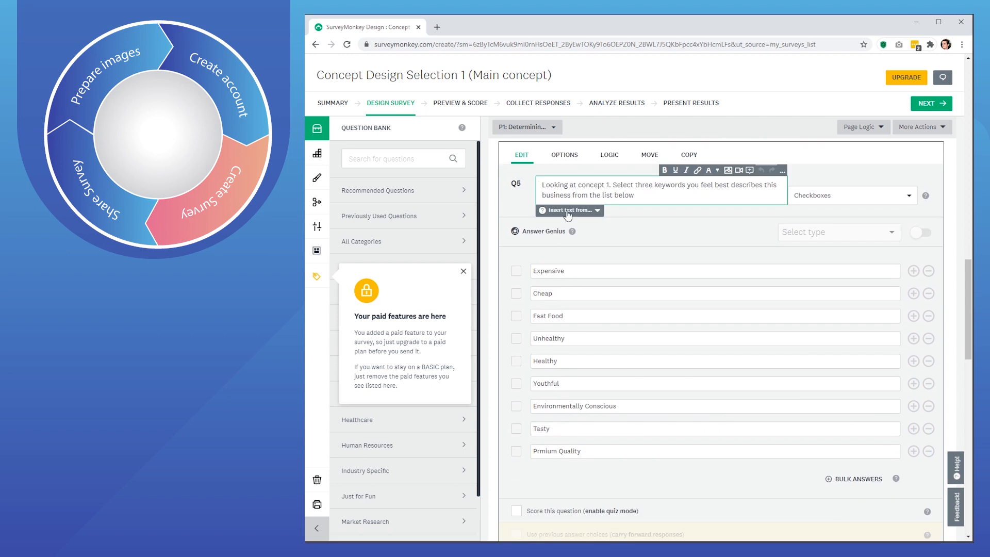
type("2")
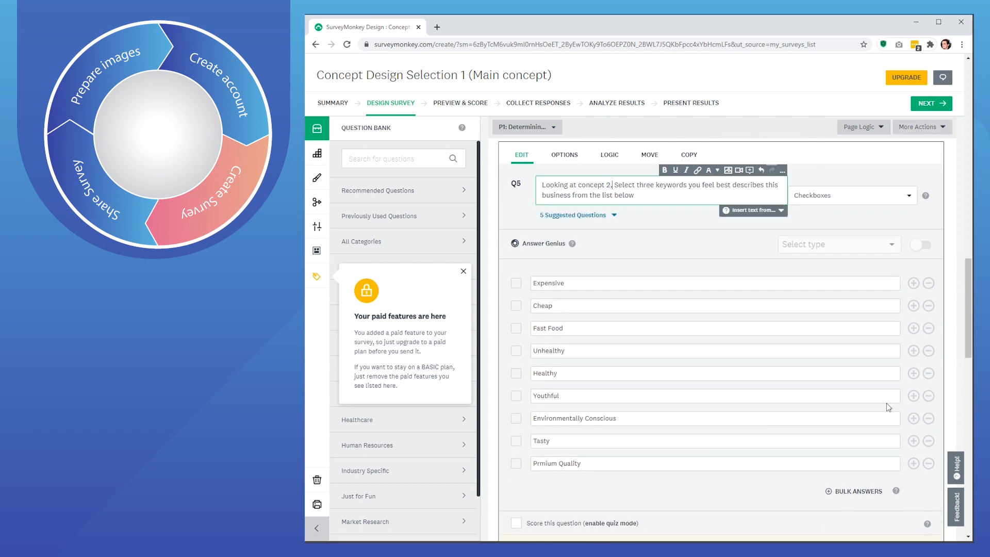
scroll(906, 439, "down", 3)
left_click(913, 451)
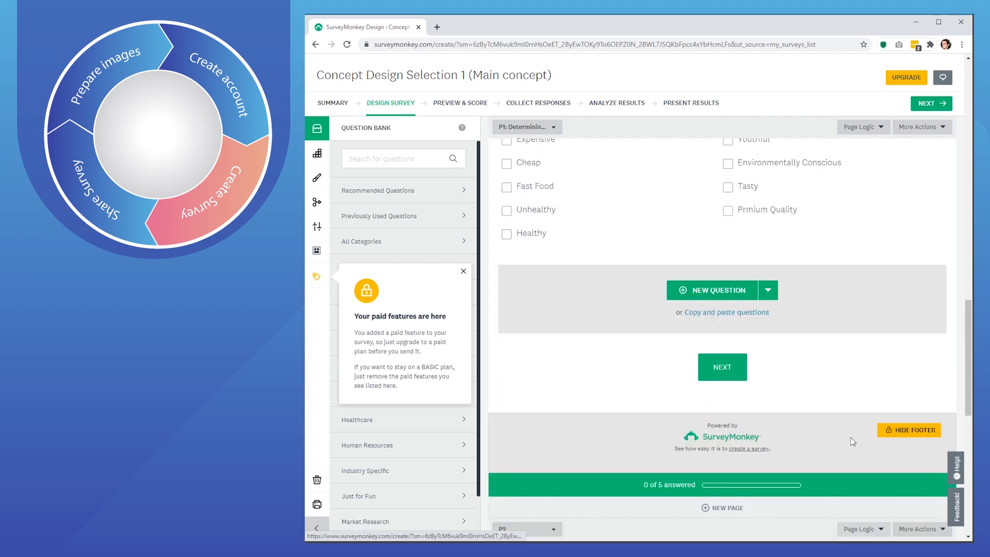
scroll(844, 437, "up", 10)
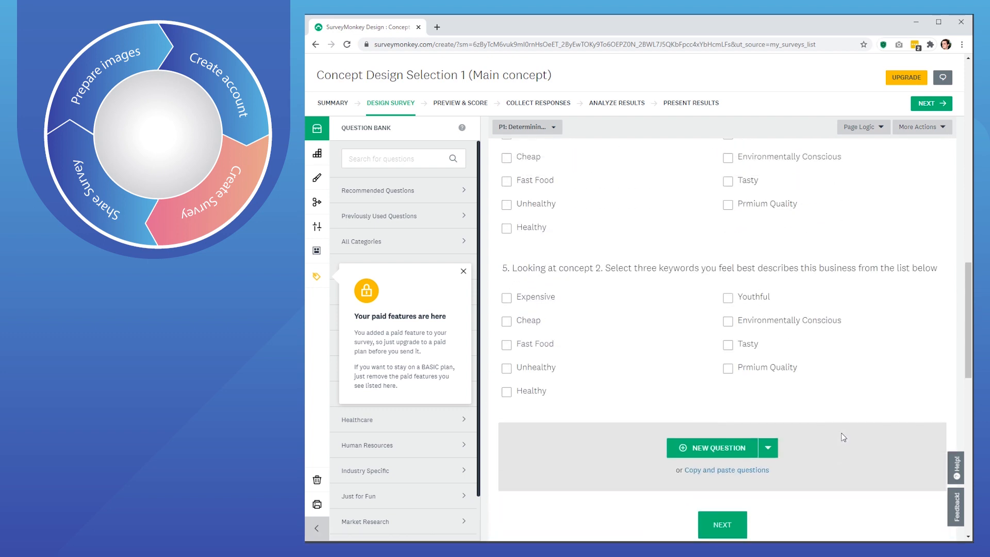
scroll(837, 434, "up", 10)
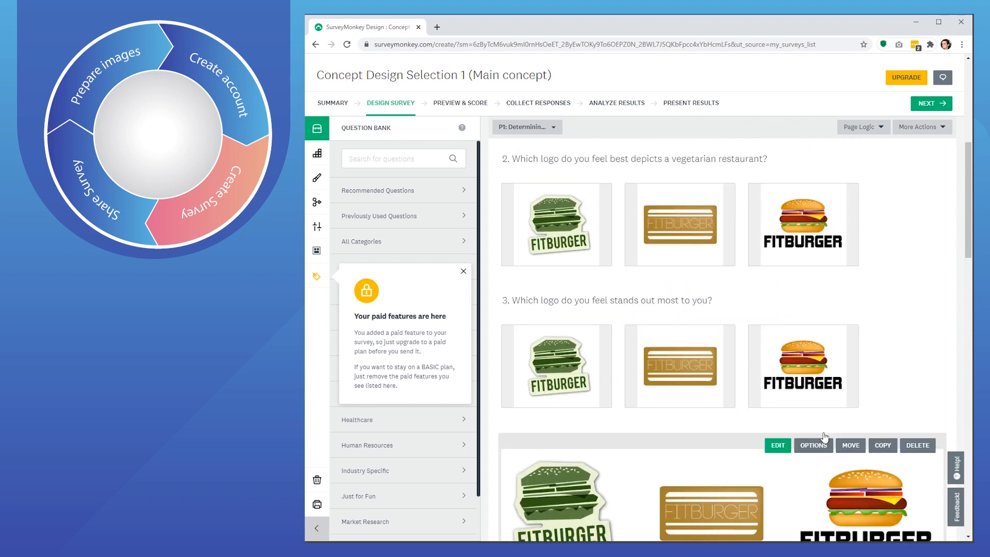
scroll(803, 442, "down", 3)
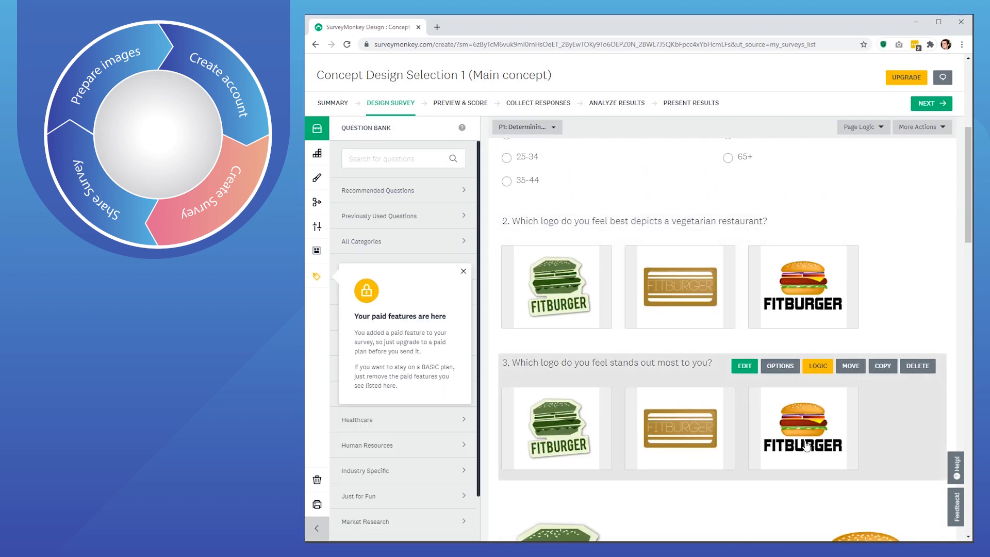
scroll(807, 446, "down", 2)
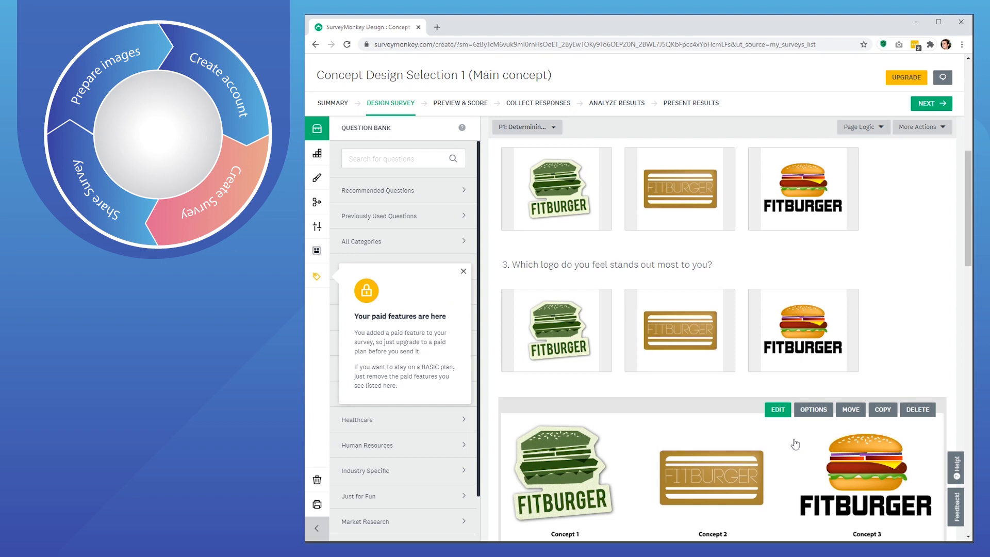
scroll(795, 445, "down", 5)
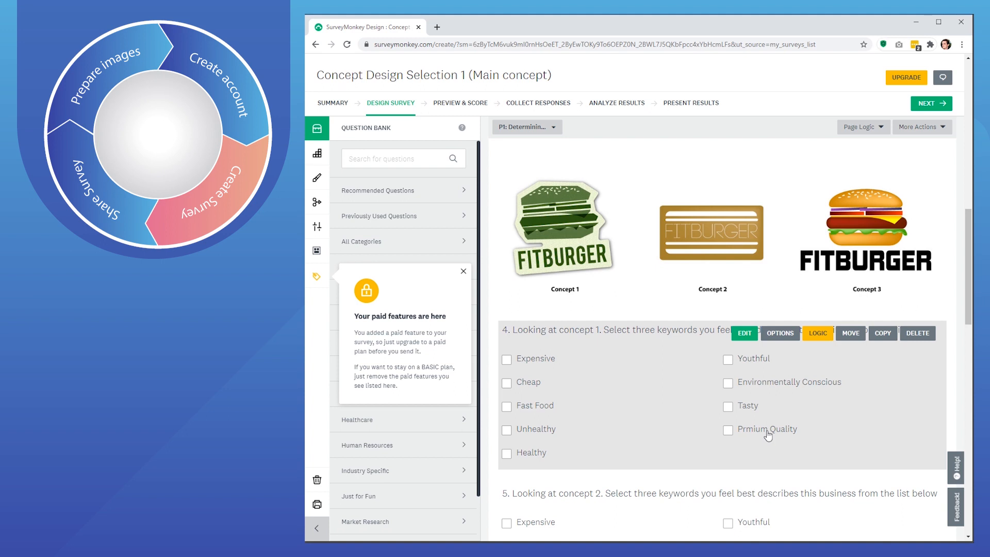
scroll(769, 435, "up", 12)
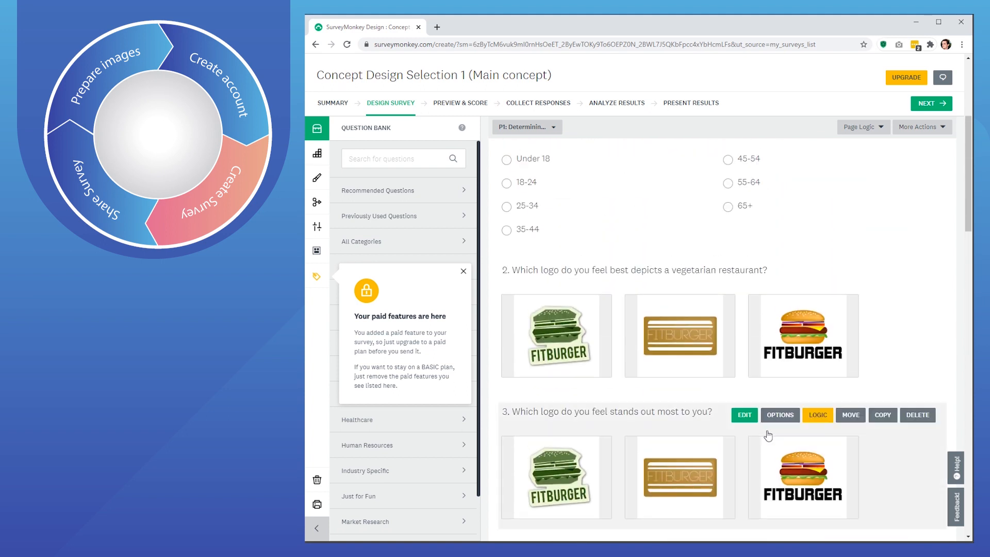
scroll(769, 435, "up", 2)
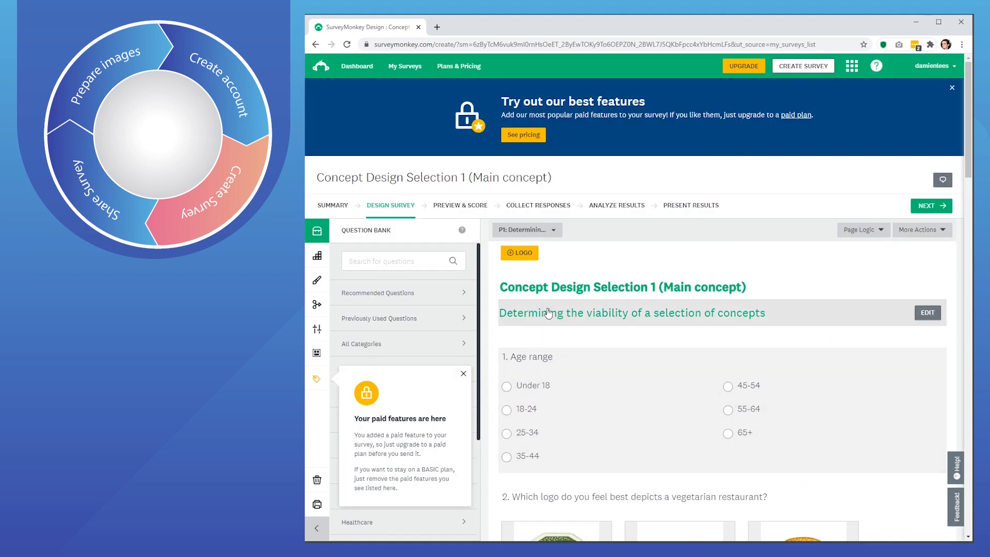
- Open Preview & Score and scroll through the five-question survey, rated Perfect with 85% estimated completion
left_click(466, 207)
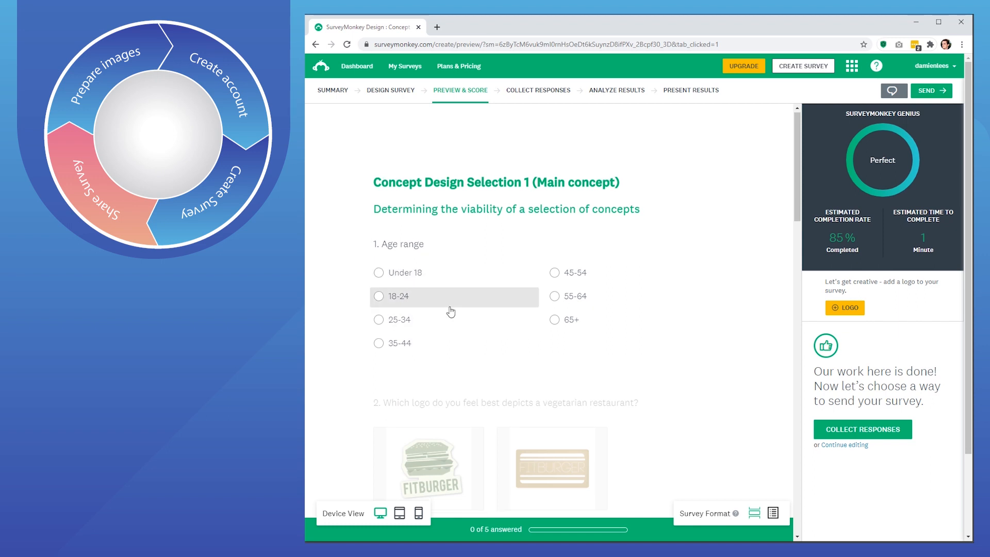
scroll(451, 310, "down", 5)
scroll(456, 306, "down", 6)
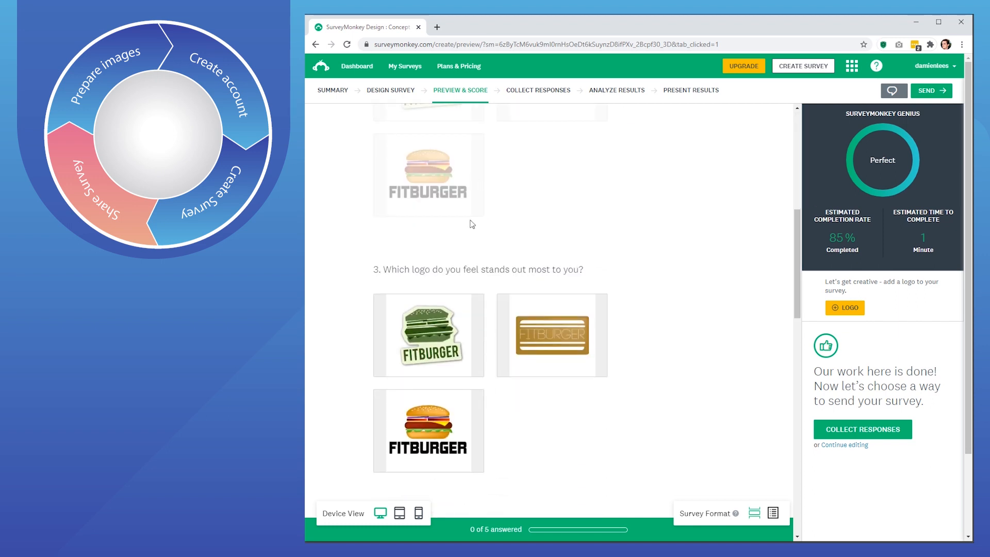
scroll(472, 354, "down", 7)
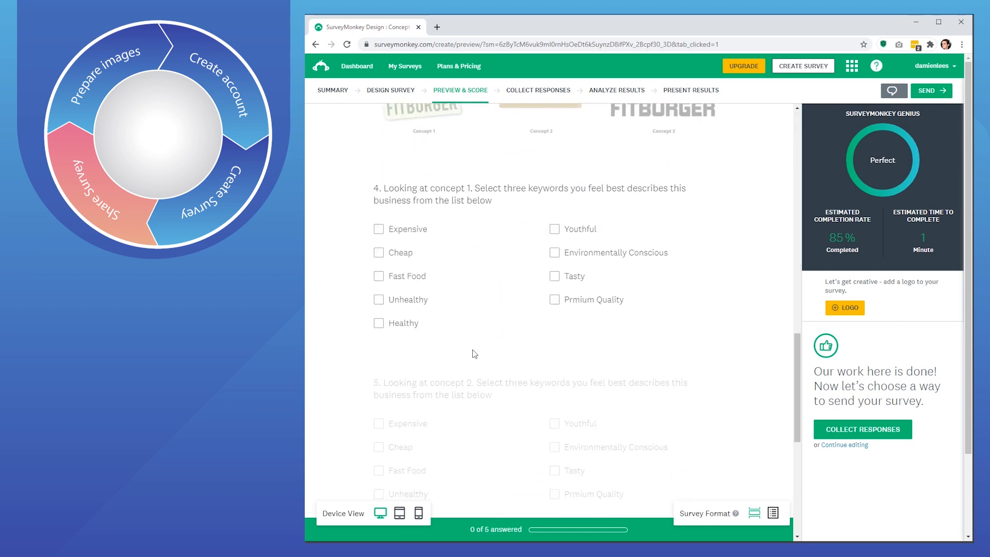
scroll(499, 375, "up", 12)
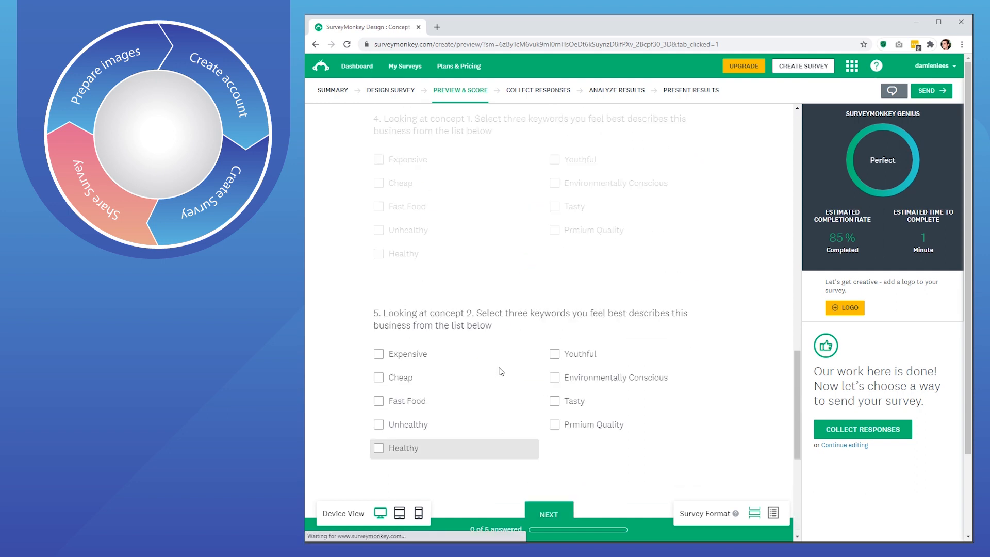
scroll(553, 342, "up", 5)
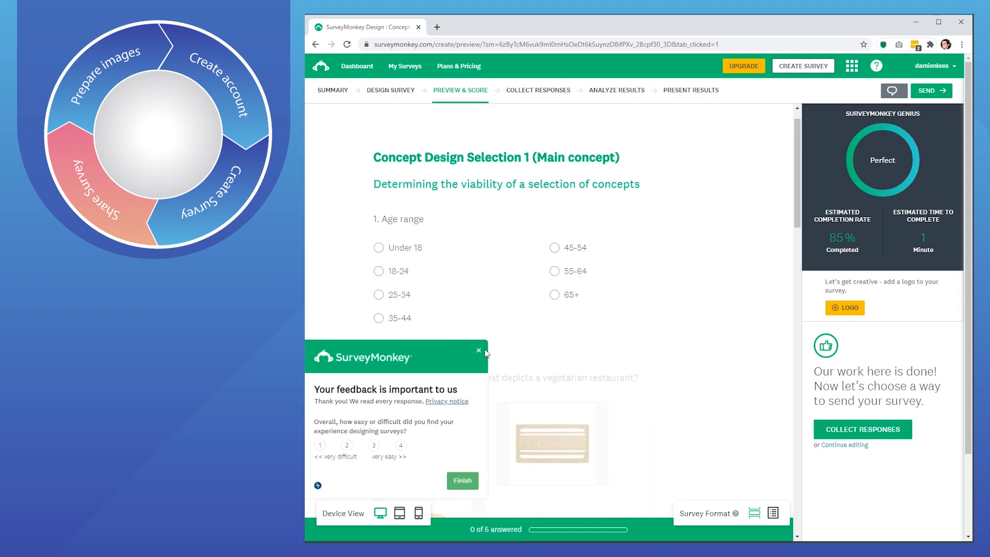
scroll(428, 320, "up", 1)
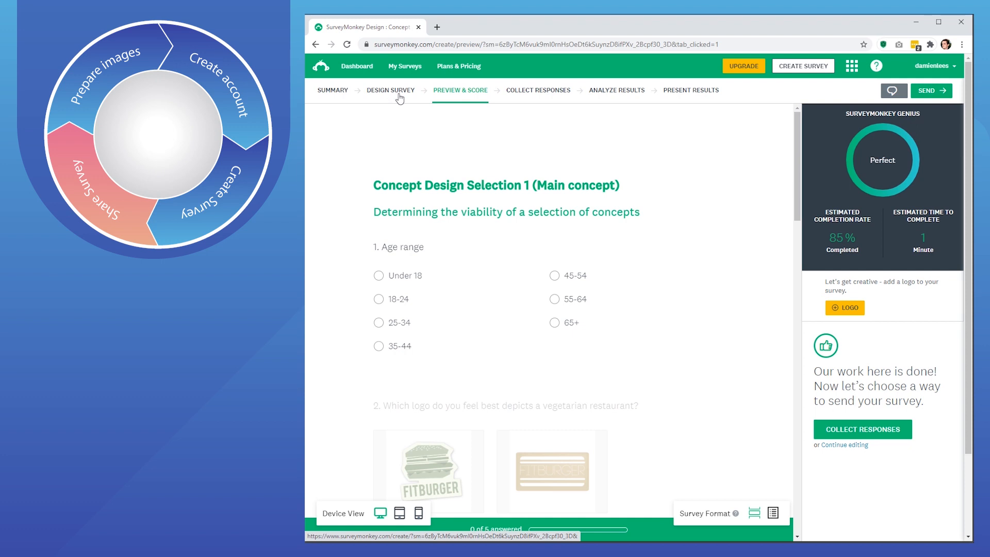
- Create a Web Link 1 collector through 'Send surveys your way' to get a shareable survey URL
left_click(532, 92)
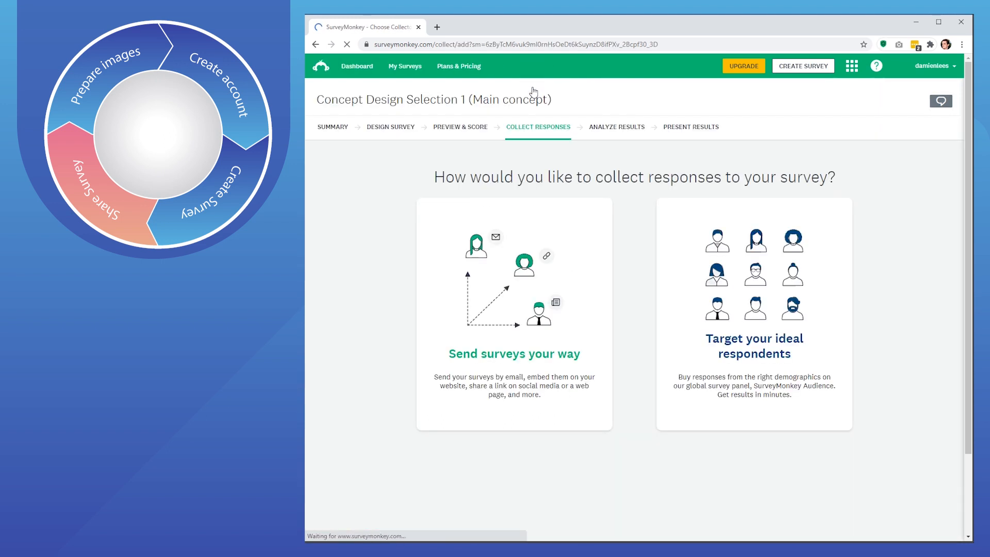
left_click(499, 289)
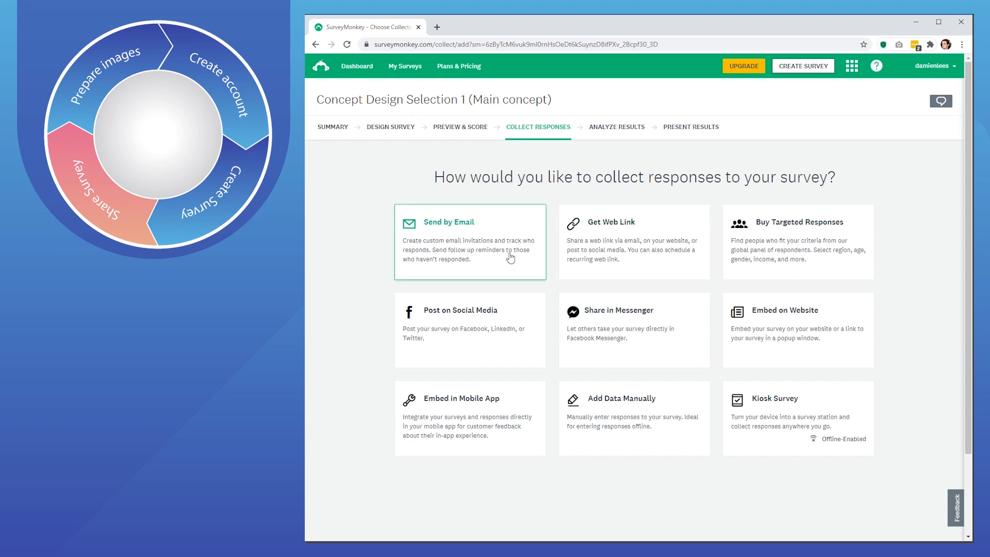
left_click(611, 233)
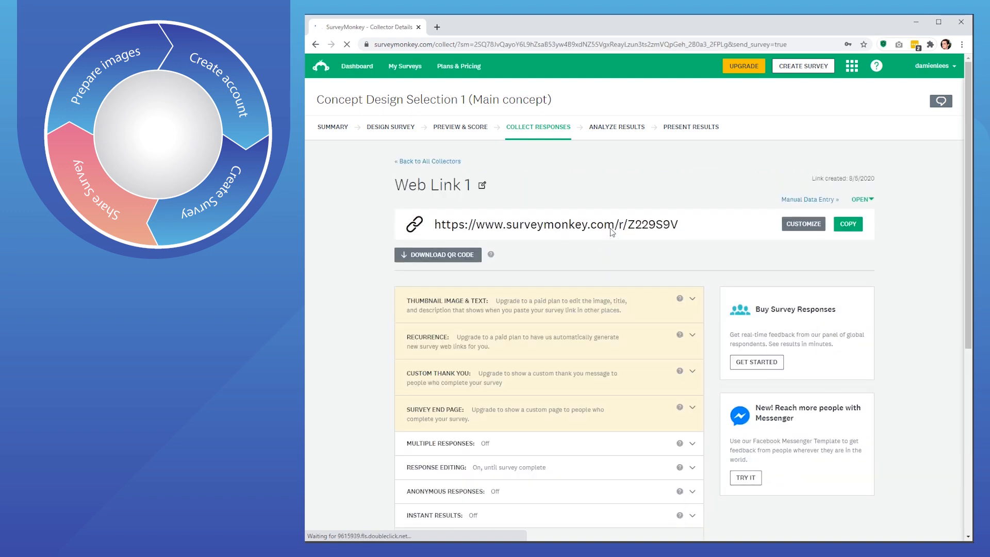
- Copy the survey's web link and open a new logged-out Incognito window
left_click(848, 226)
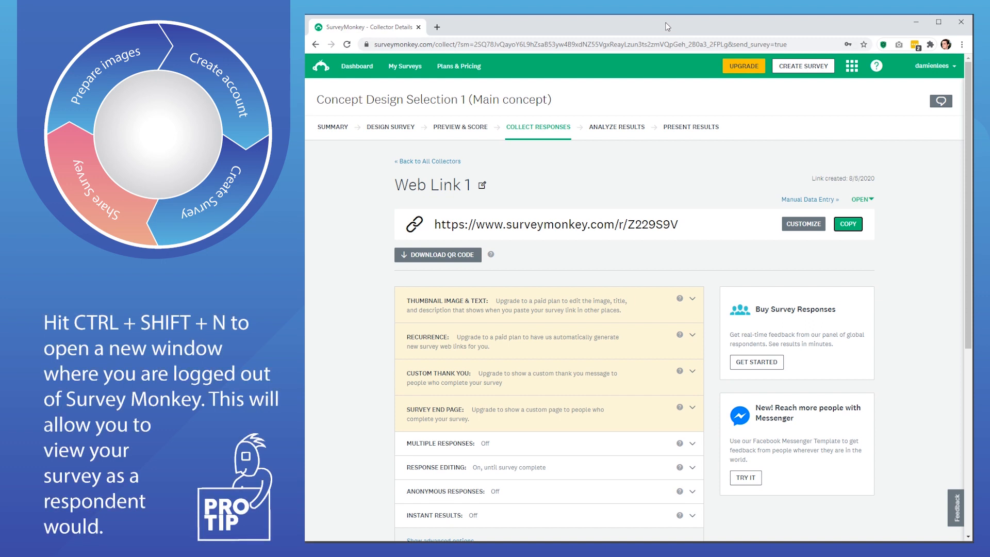
key("ctrl+shift+n")
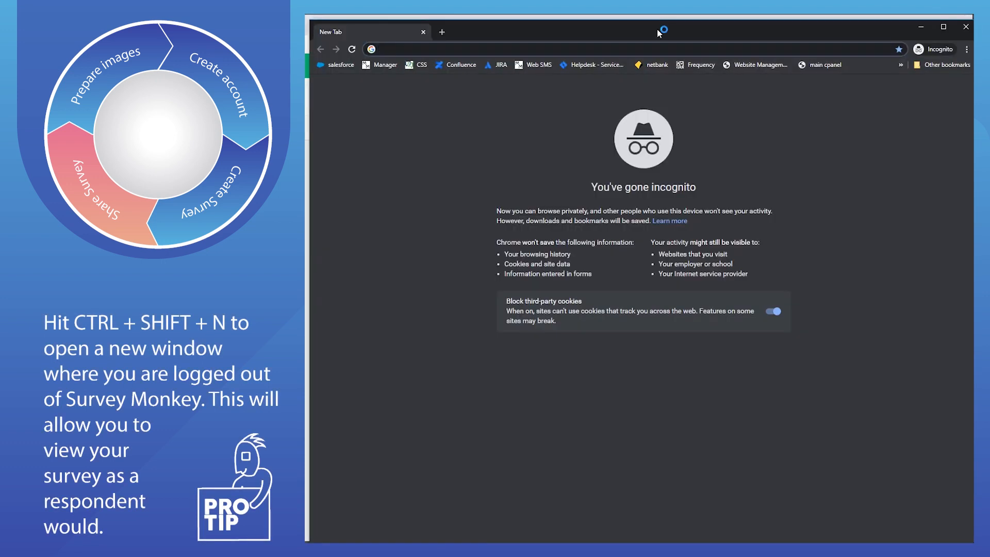
- Load the Concept Design Selection survey from the pasted web link in the Incognito window
left_click_drag(649, 32, 652, 30)
key("ctrl+v")
key("Return")
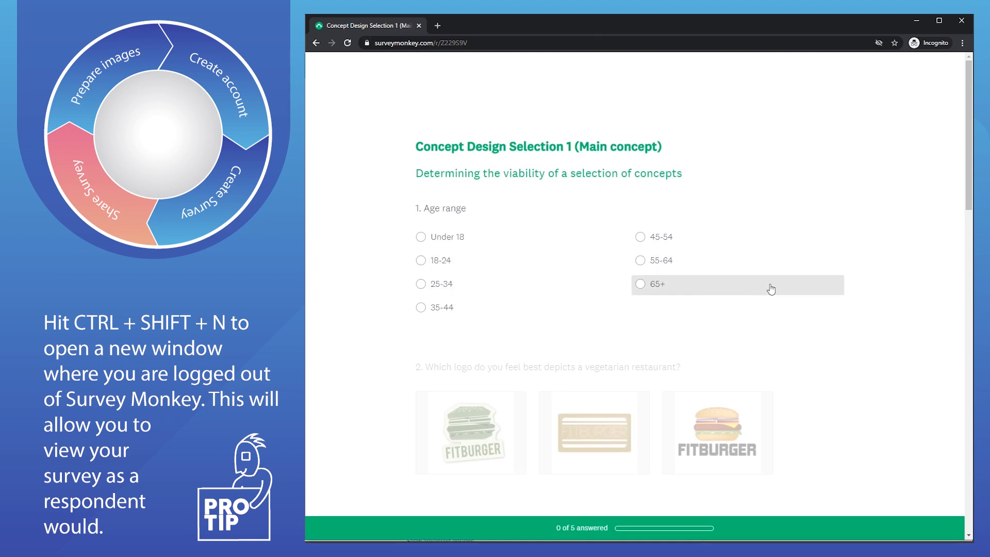
scroll(567, 242, "down", 4)
scroll(533, 225, "up", 4)
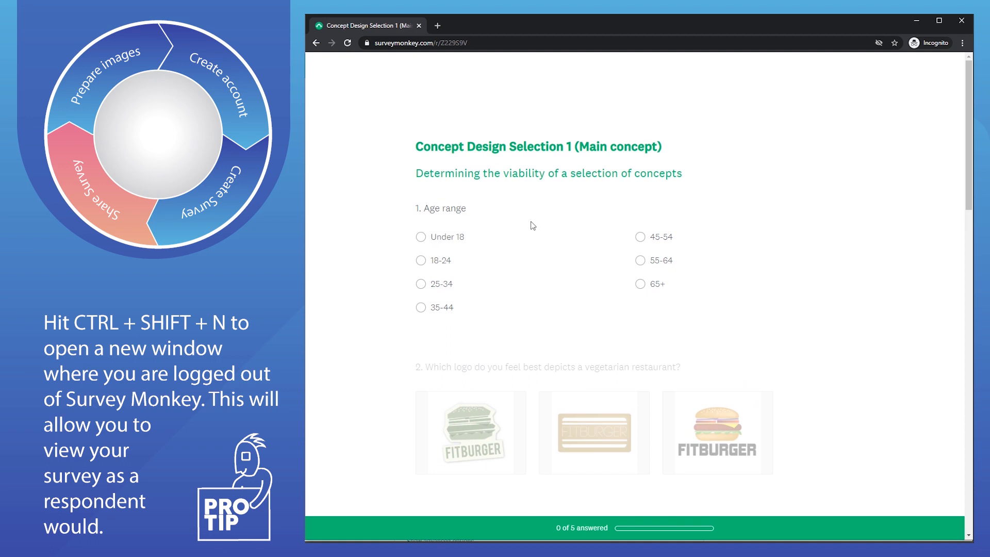
- Answer age range 25-34, pick the first logo for question 2 and the third for question 3
left_click(420, 289)
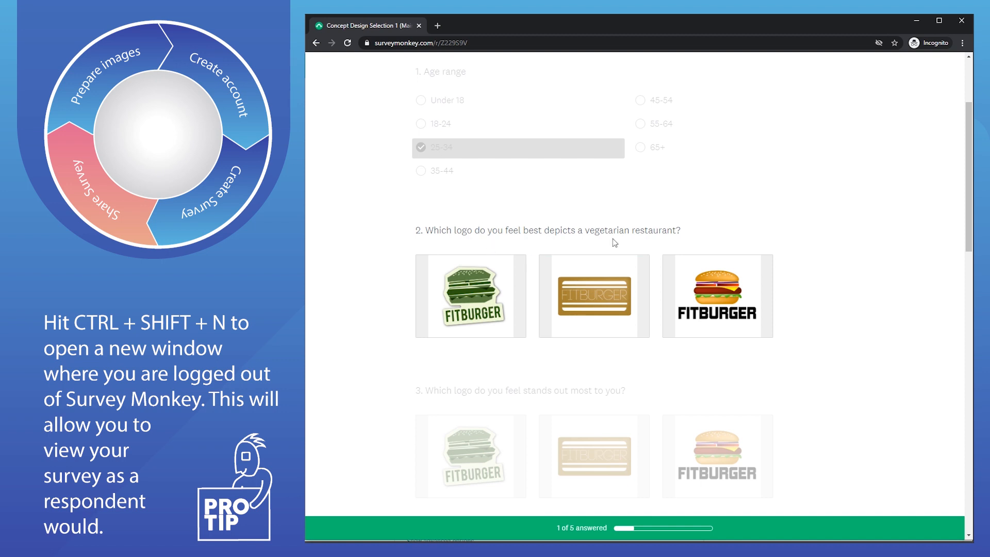
left_click(470, 292)
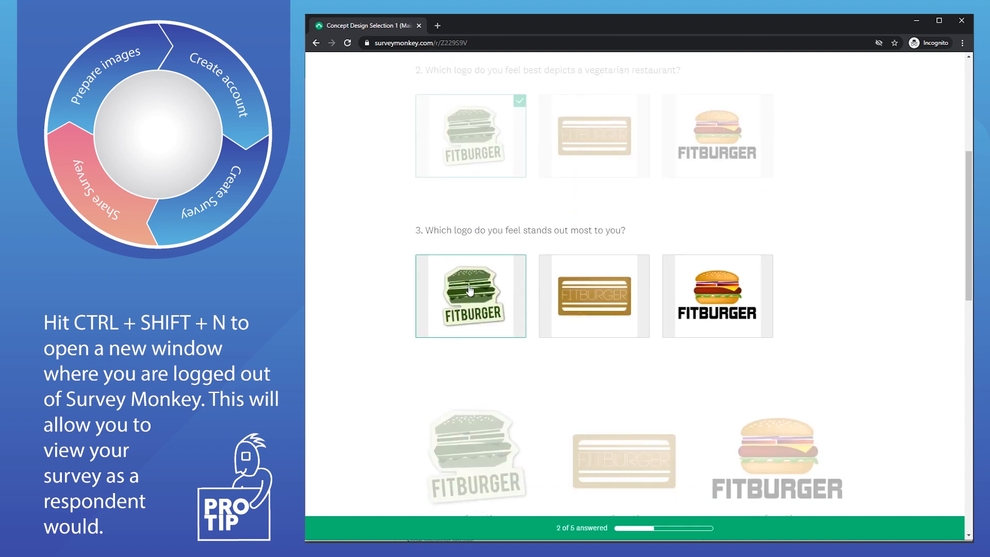
left_click(730, 295)
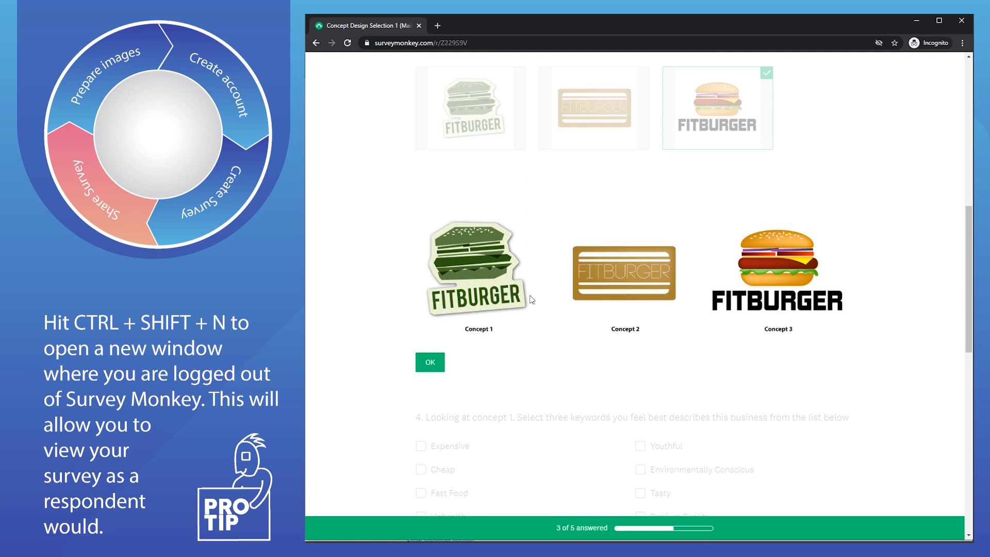
left_click(426, 364)
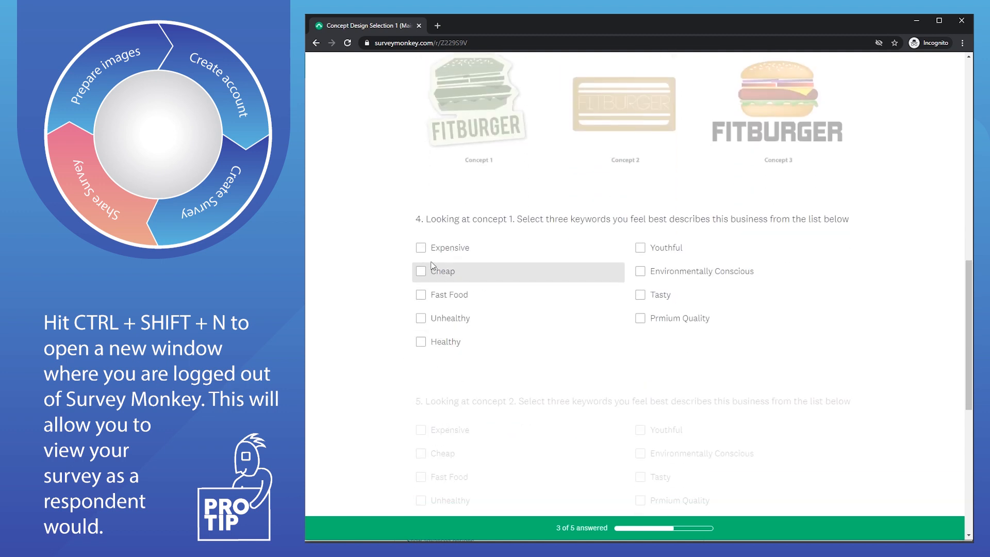
- Tick Expensive, Environmentally Conscious and Fast Food as keywords for both concept 1 and concept 2
left_click(422, 250)
left_click(640, 272)
left_click(422, 295)
left_click(418, 375)
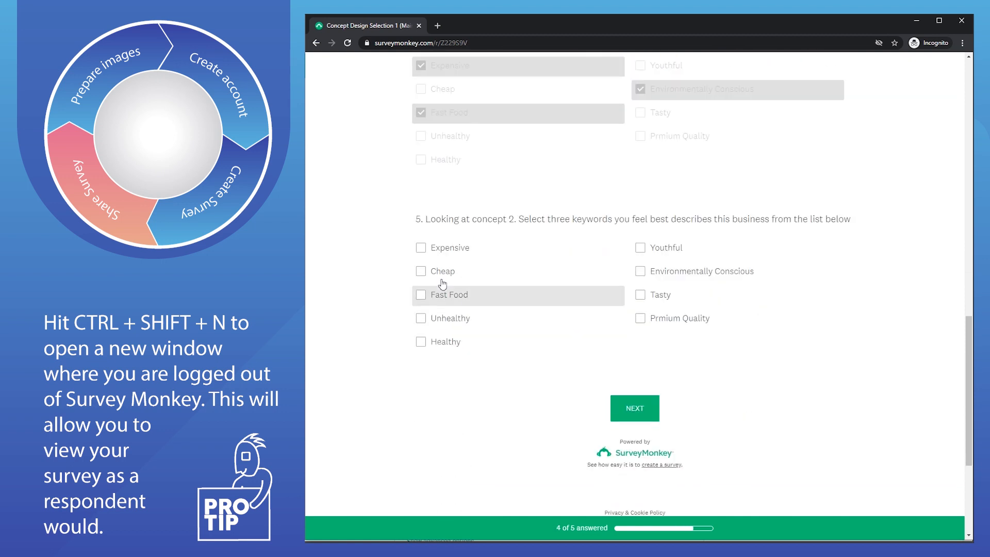
left_click(422, 248)
left_click(640, 271)
left_click(422, 295)
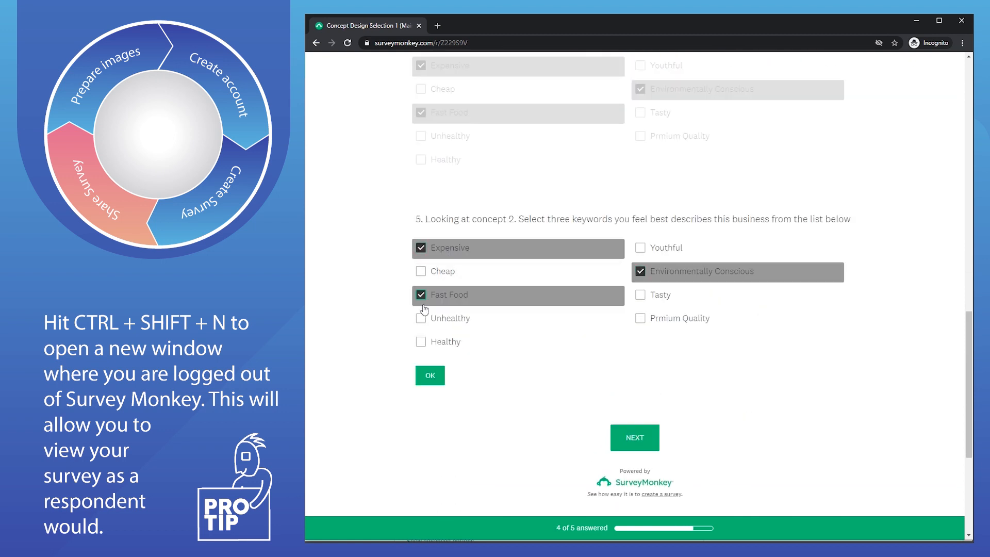
left_click(430, 376)
- Submit the completed test response and close the Incognito window, returning to Web Link 1
left_click(637, 283)
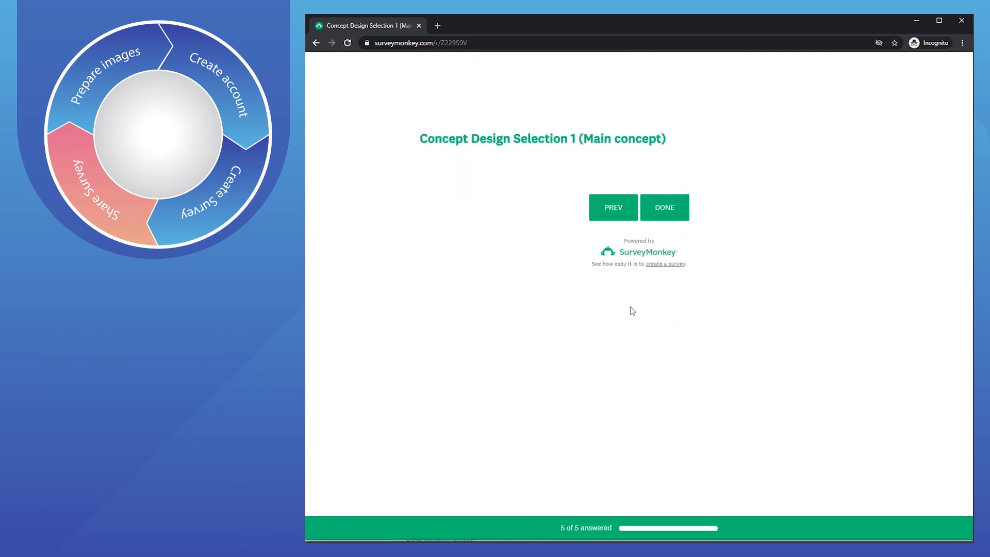
left_click(662, 208)
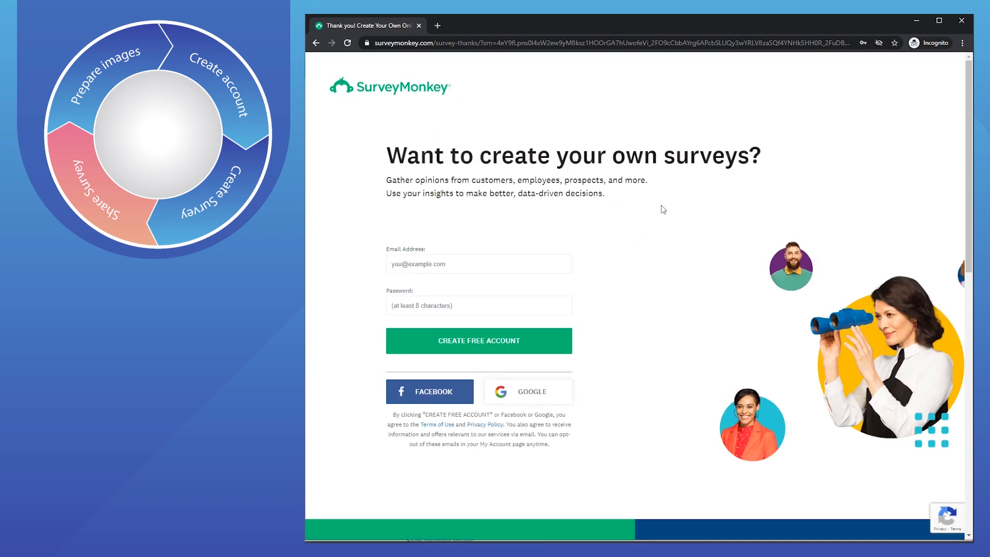
left_click(960, 26)
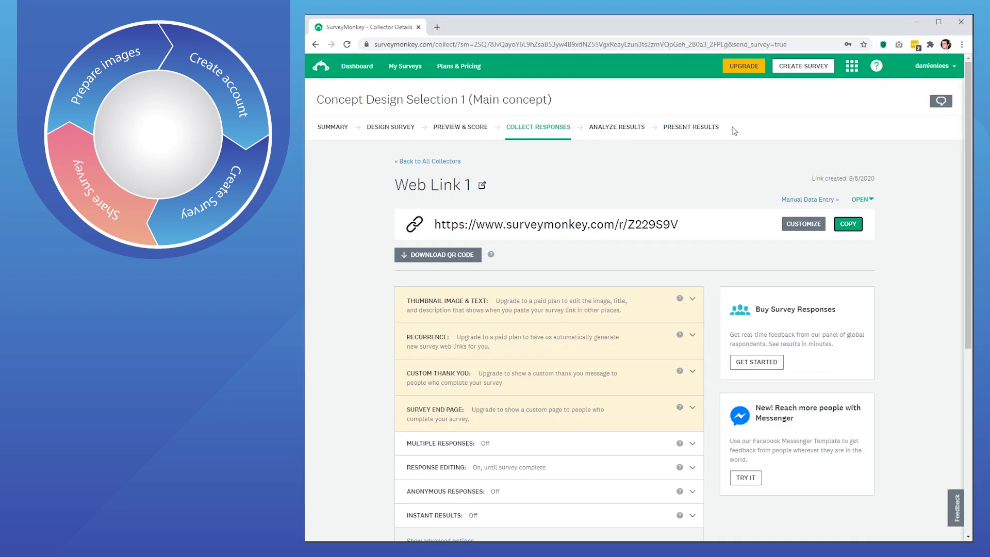
- Open Analyze Results, dismiss the intro popup, and review each question's summary chart for the test response
left_click(619, 130)
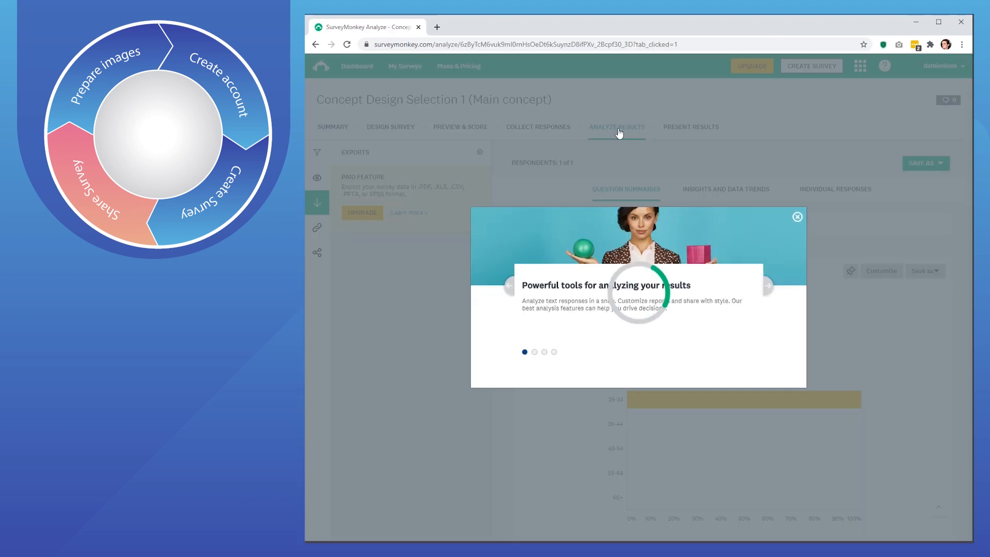
left_click(798, 219)
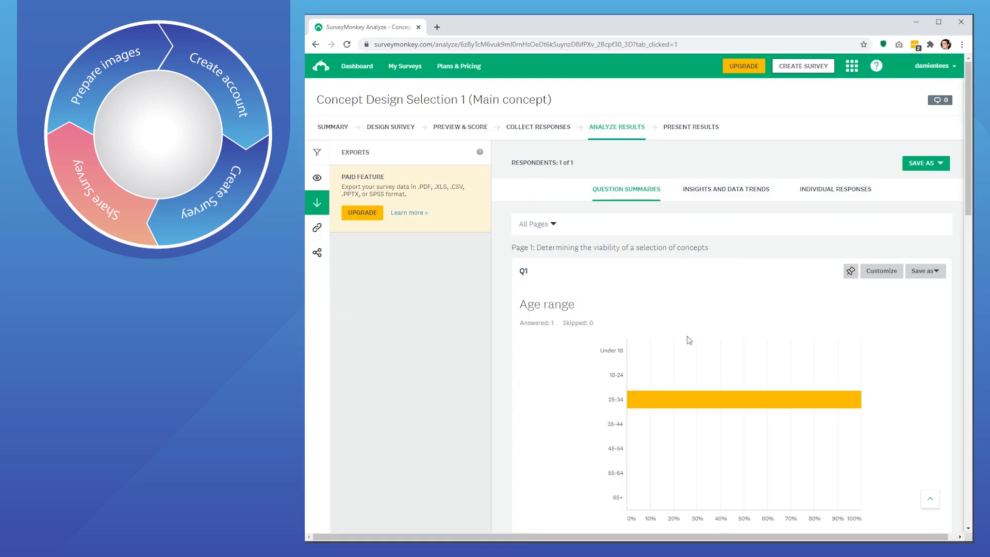
scroll(671, 307, "down", 5)
scroll(670, 305, "down", 1)
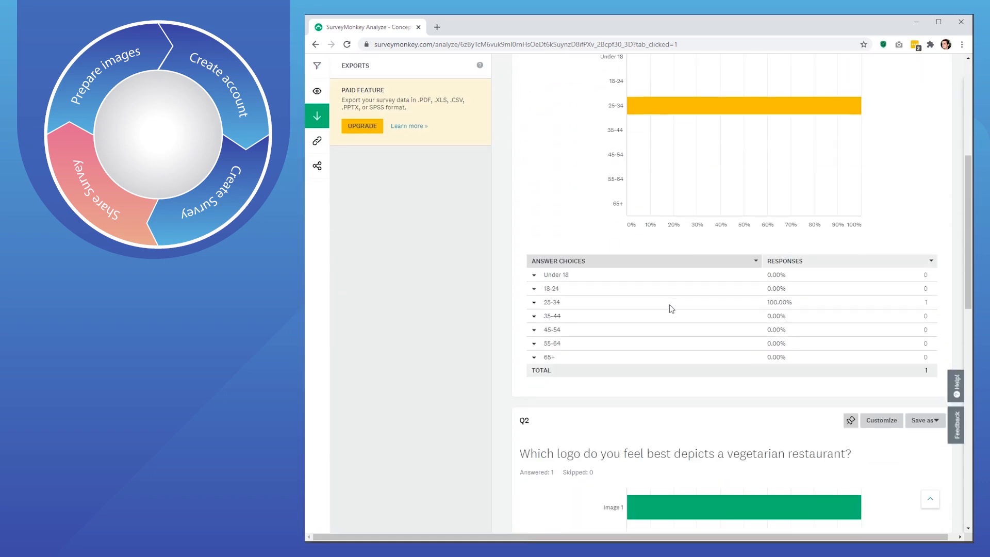
scroll(776, 325, "up", 6)
scroll(767, 335, "down", 2)
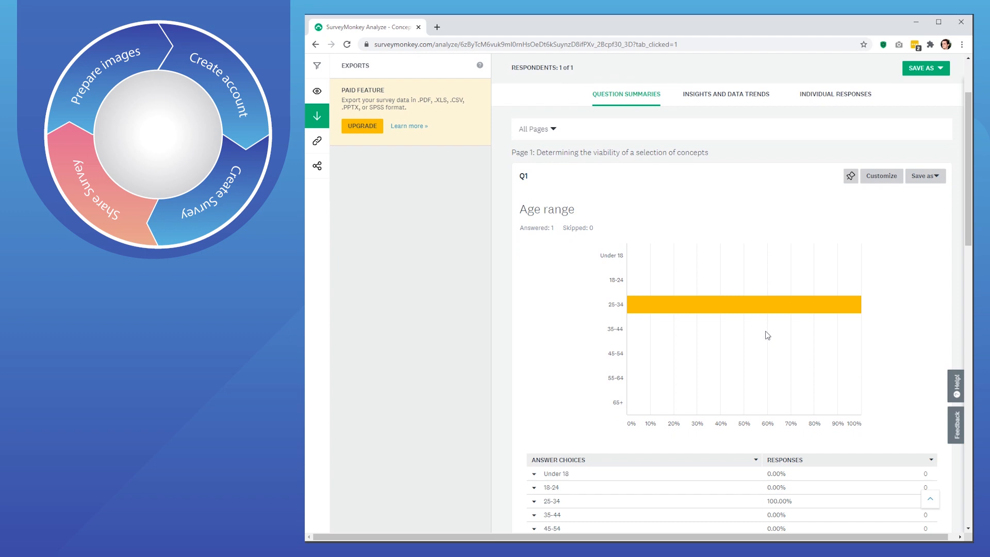
scroll(686, 261, "down", 4)
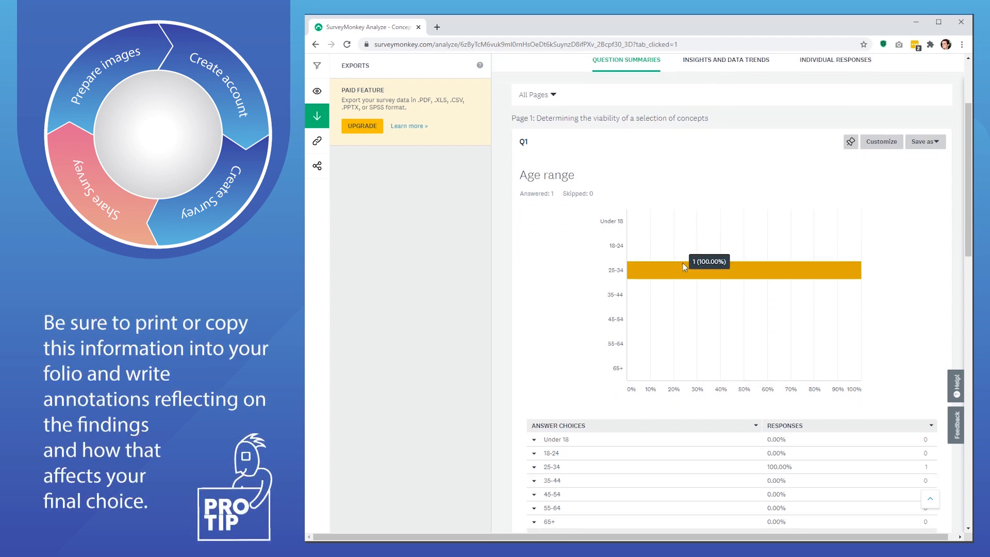
scroll(733, 343, "down", 2)
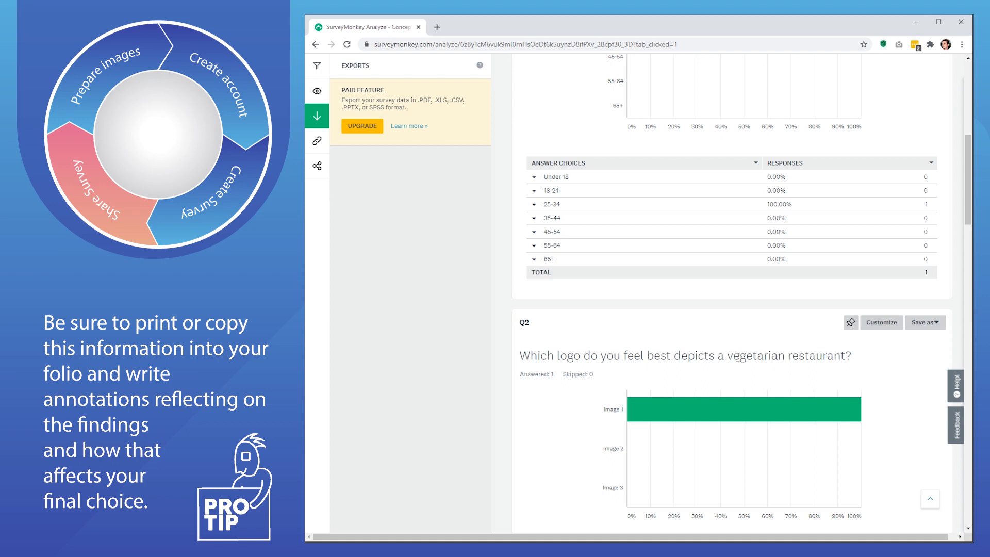
scroll(720, 366, "down", 2)
scroll(650, 361, "down", 5)
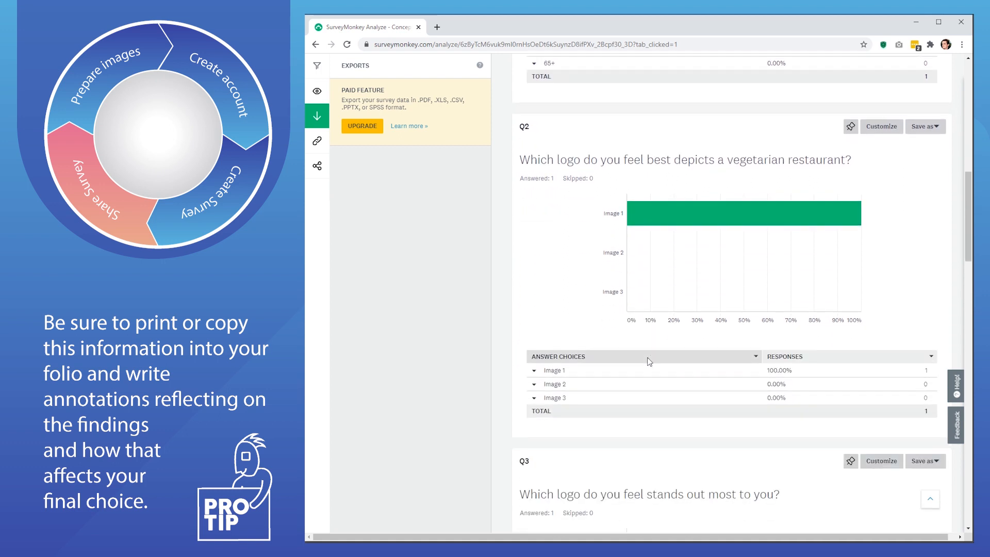
scroll(649, 362, "down", 1)
scroll(649, 361, "down", 8)
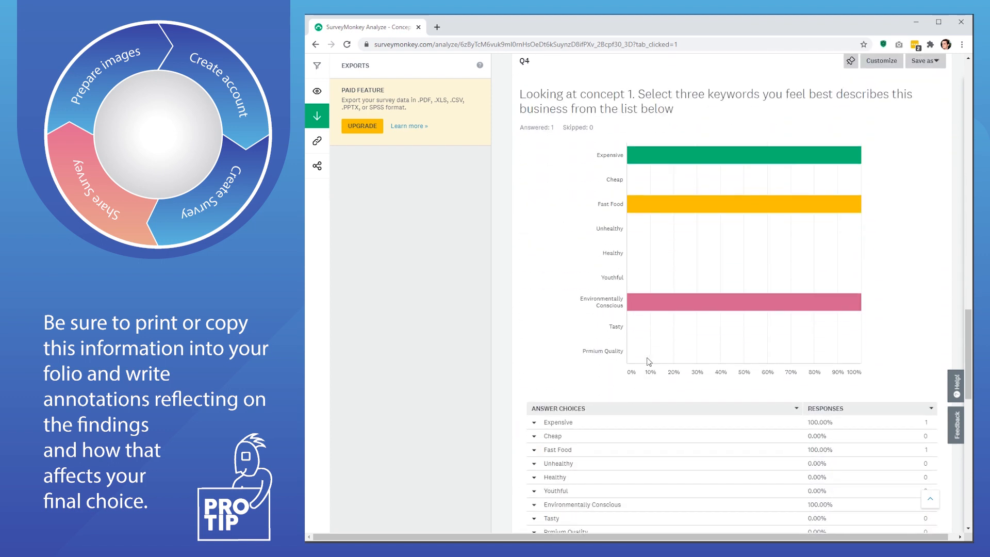
scroll(650, 358, "down", 4)
scroll(648, 362, "down", 4)
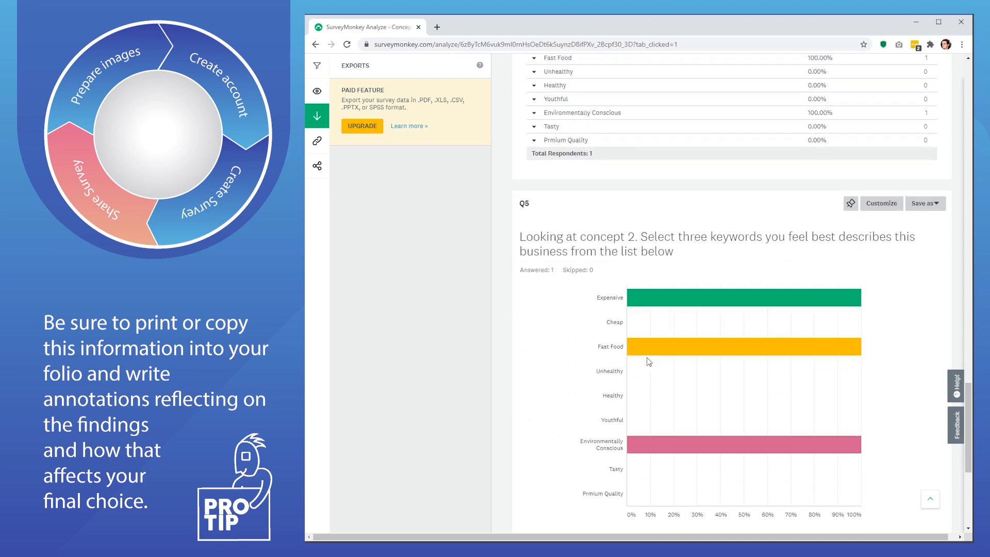
scroll(648, 362, "down", 2)
scroll(649, 362, "down", 1)
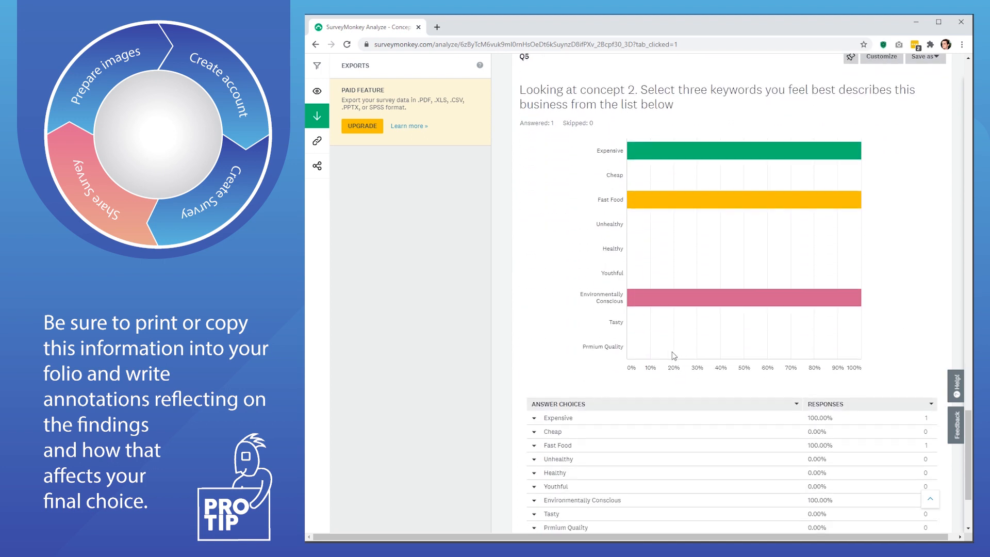
scroll(875, 408, "up", 3)
scroll(873, 411, "up", 7)
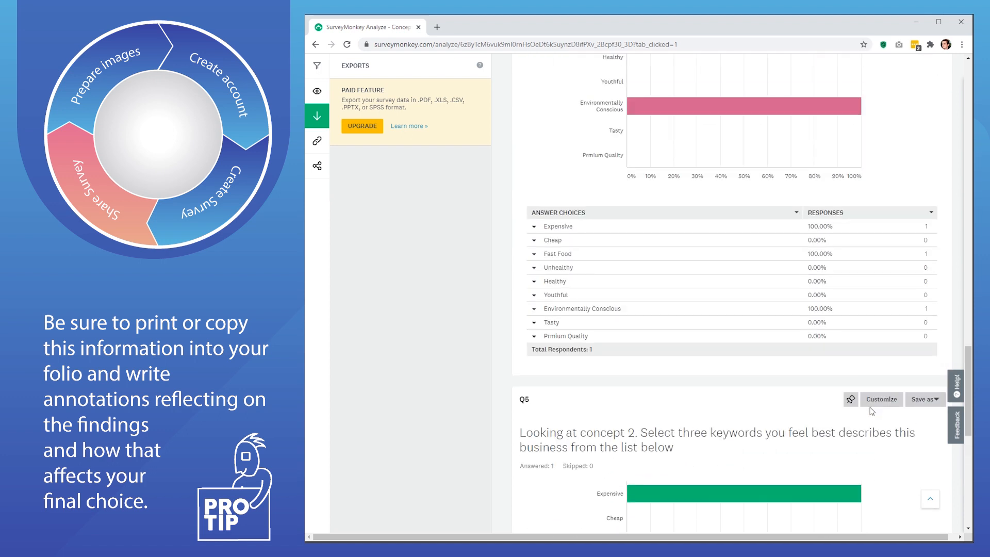
scroll(871, 411, "down", 11)
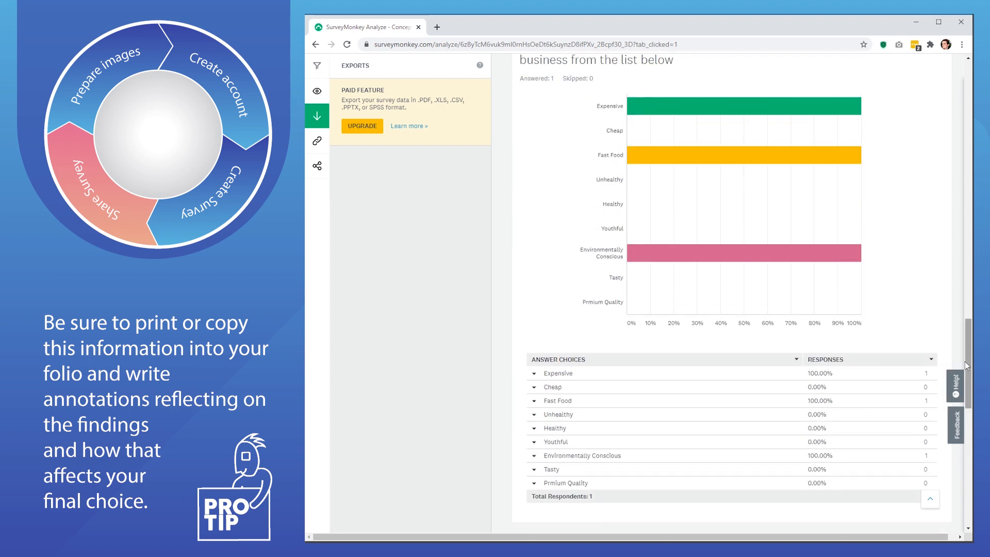
left_click_drag(970, 359, 969, 356)
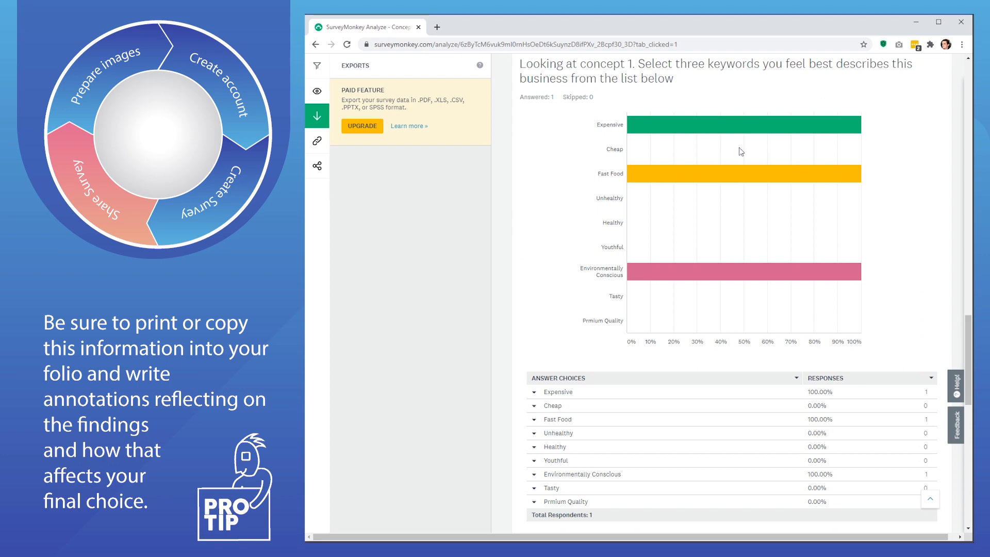